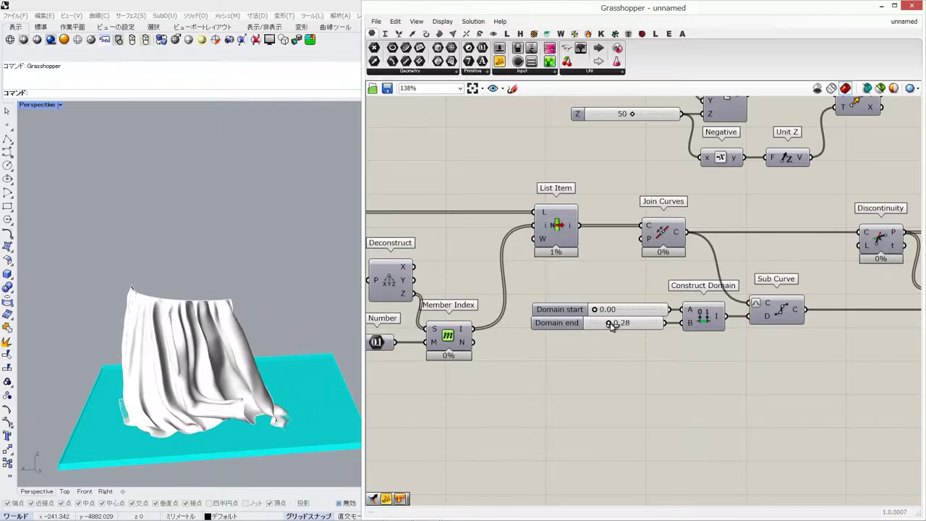
Try a higher Domain end value for the sub curve's domain
left_click_drag(623, 326, 664, 327)
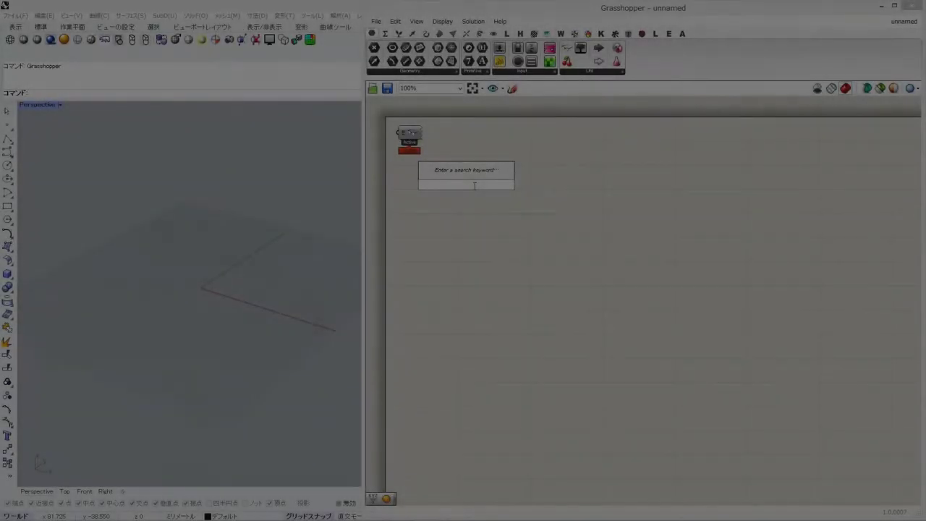
Add an Arc component and an XY Plane component, and connect the plane to the Arc's plane input
type("arc")
left_click(471, 172)
left_click_drag(485, 176, 518, 177)
double_click(452, 197)
type("xy")
key("Return")
left_click_drag(445, 197, 502, 177)
left_click_drag(449, 168, 460, 180)
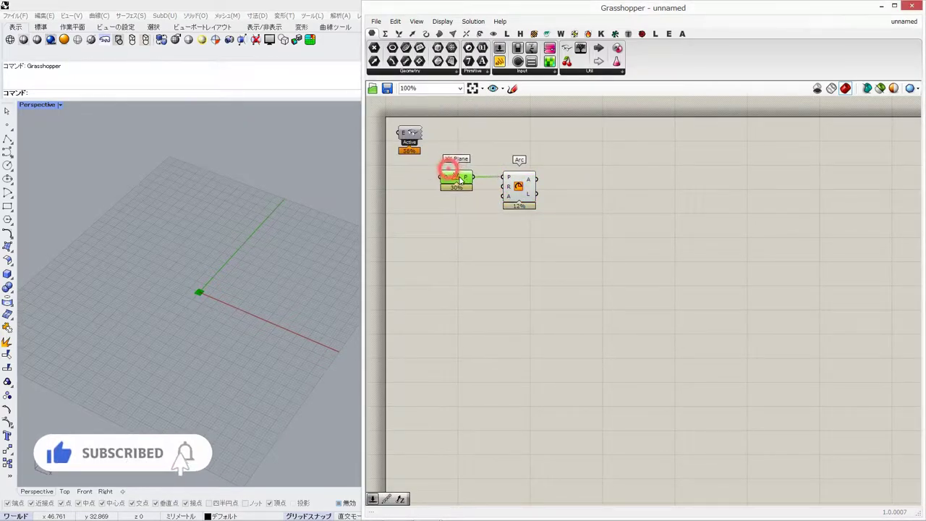
Add a 1500 number slider as the Arc's radius and move the XY Plane clear of it
double_click(445, 205)
type("1500")
key("Return")
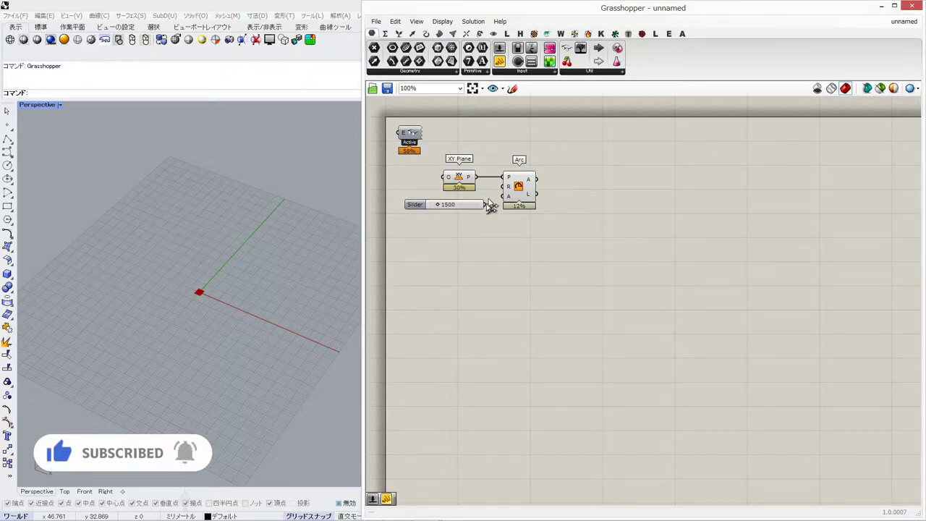
left_click_drag(472, 203, 459, 165)
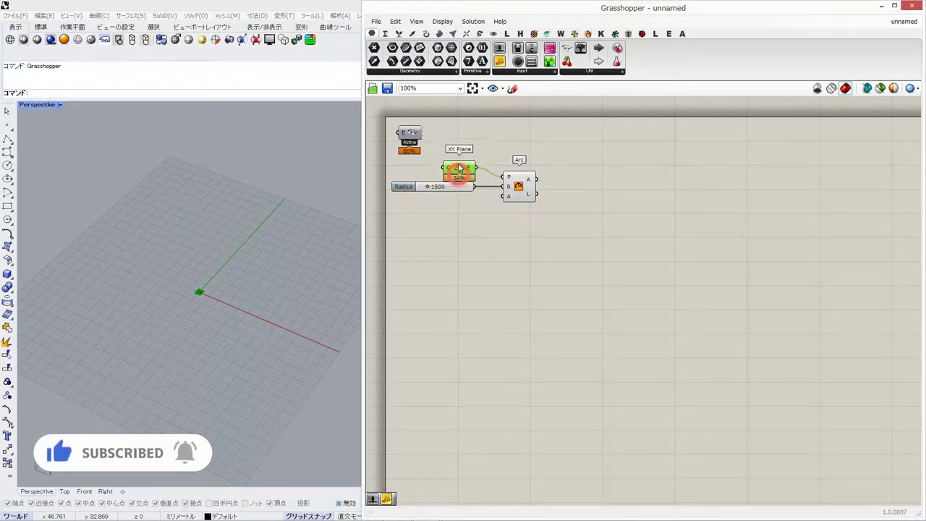
Feed the Arc's angle input from a Radians component driven by a 359-degree slider
left_click(291, 263)
scroll(180, 341, "down", 5)
double_click(436, 227)
type("rad")
left_click(440, 205)
left_click_drag(437, 226, 468, 211)
double_click(426, 216)
type("359")
key("Return")
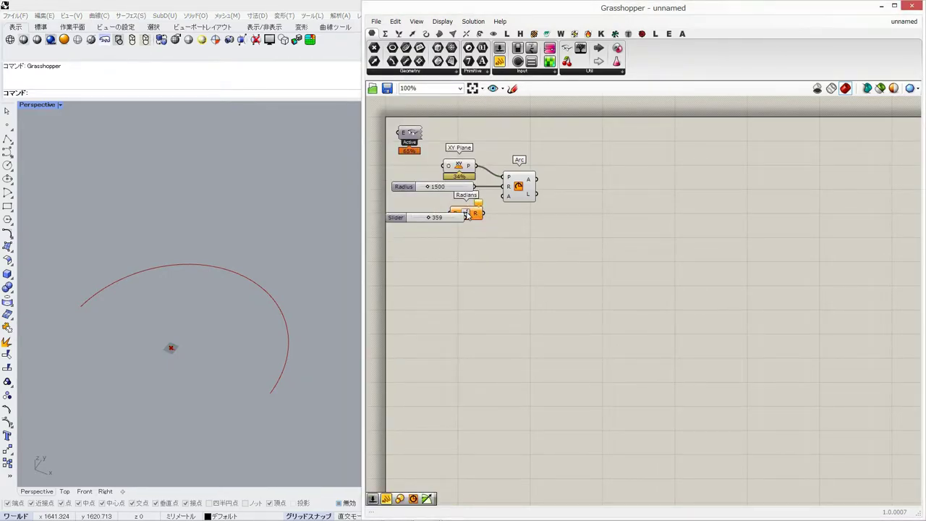
left_click_drag(511, 196, 536, 197)
mouse_move(215, 364)
right_mouse_down()
mouse_move(205, 351)
mouse_move(202, 361)
right_mouse_up()
scroll(201, 365, "up", 7)
scroll(225, 367, "down", 7)
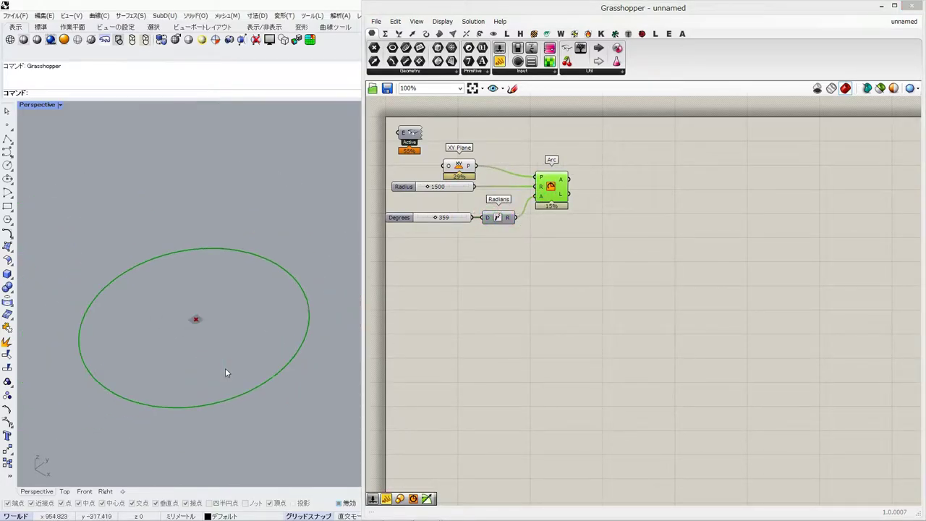
Add an Extrude component and connect the arc curve to its base input
left_click(582, 251)
double_click(565, 249)
type("extrude")
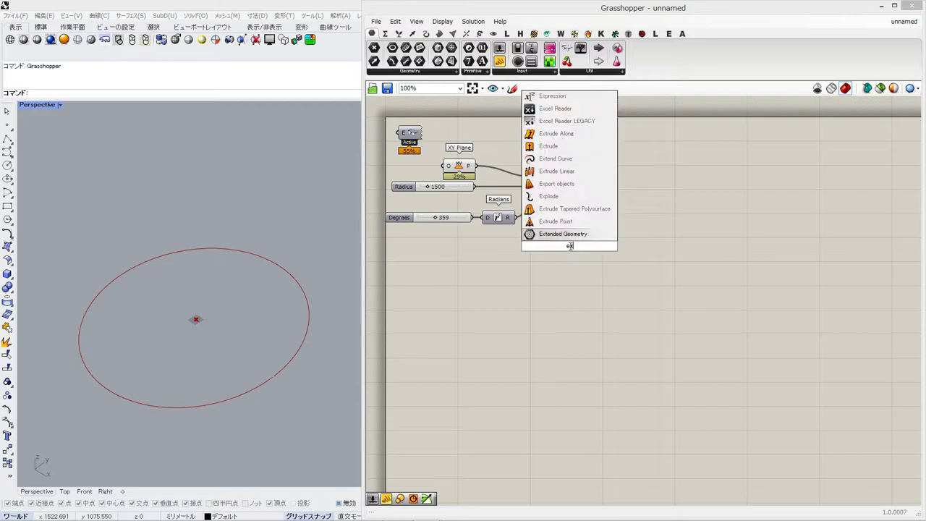
left_click(576, 214)
left_click_drag(569, 245, 631, 183)
Drive the Extrude direction with a Unit Z vector whose factor slider is 2300
double_click(597, 208)
type("z")
left_click(584, 198)
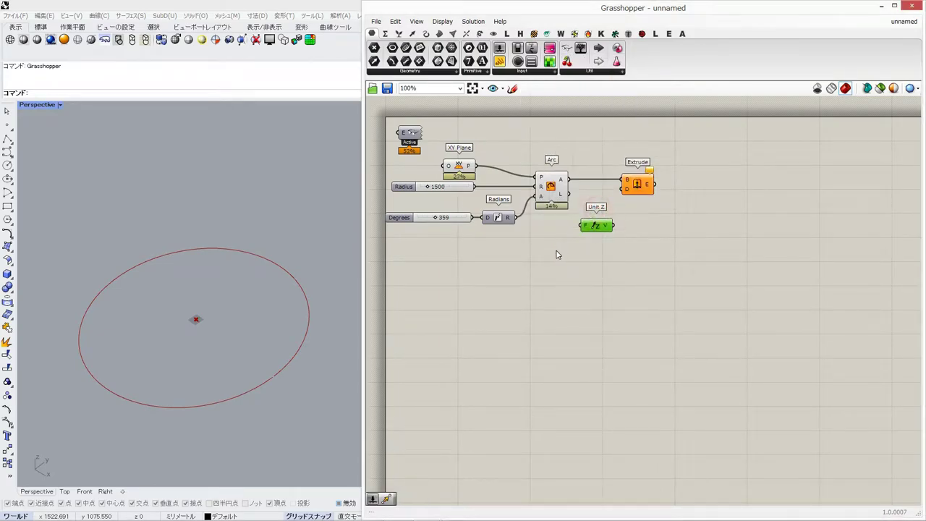
double_click(557, 254)
type("2300")
key("Return")
mouse_move(571, 250)
left_mouse_down()
mouse_move(527, 240)
mouse_move(583, 225)
mouse_move(575, 244)
left_mouse_up()
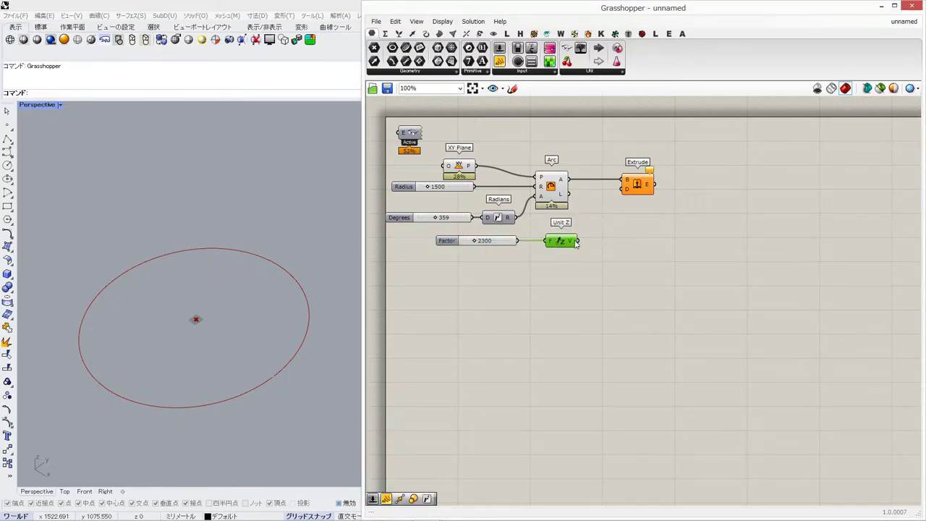
left_click_drag(620, 195, 627, 189)
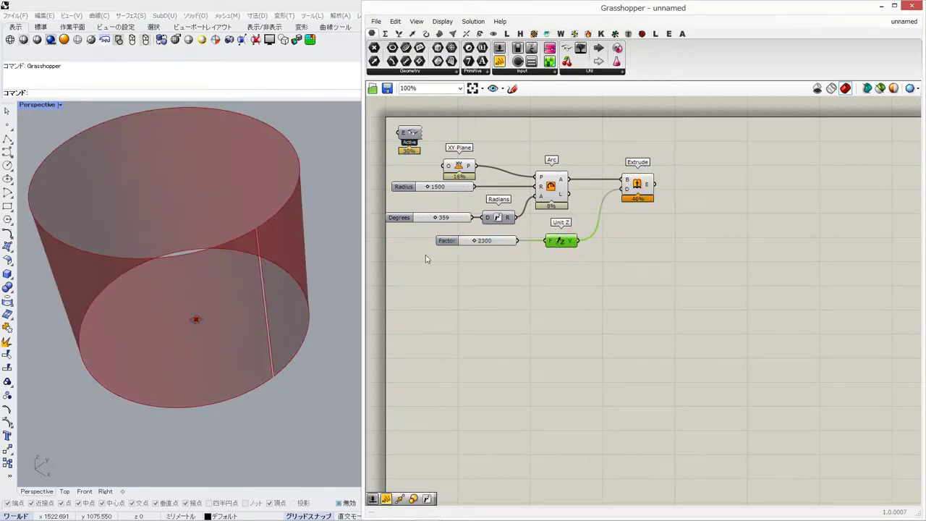
Add a Mesh Surface component and connect the extruded surface to its surface input
double_click(677, 257)
type("mesh sur")
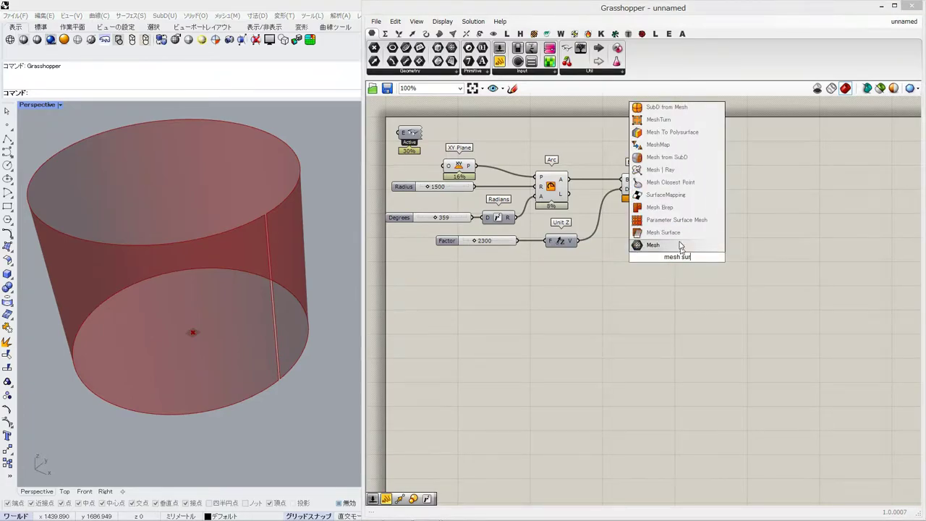
left_click(678, 235)
left_click_drag(689, 212, 689, 212)
left_click_drag(655, 185, 669, 216)
left_click_drag(678, 217, 718, 186)
Add a slider of 25 and connect it to the Mesh Surface's U count
double_click(655, 229)
type("25")
key("Return")
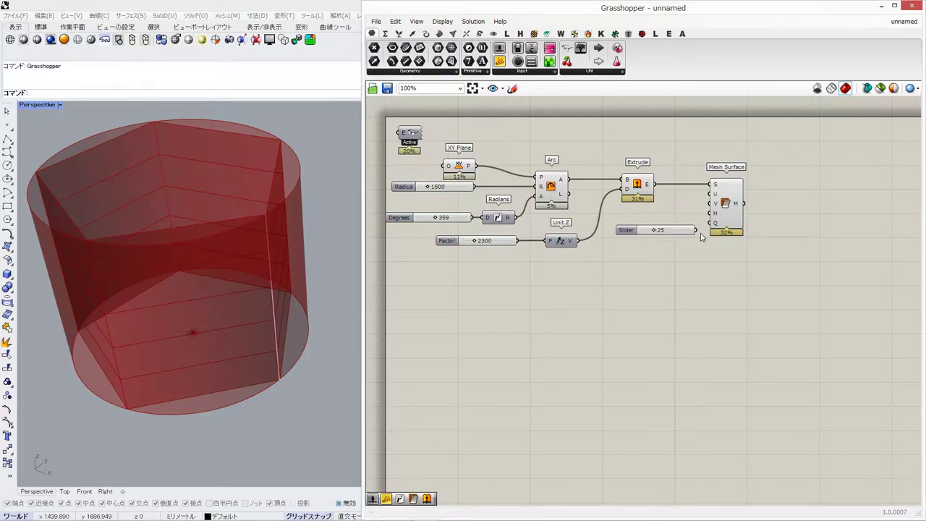
left_click_drag(711, 203, 714, 194)
Add a slider of 50 for the Mesh Surface's V count and tidy the two count sliders
double_click(657, 266)
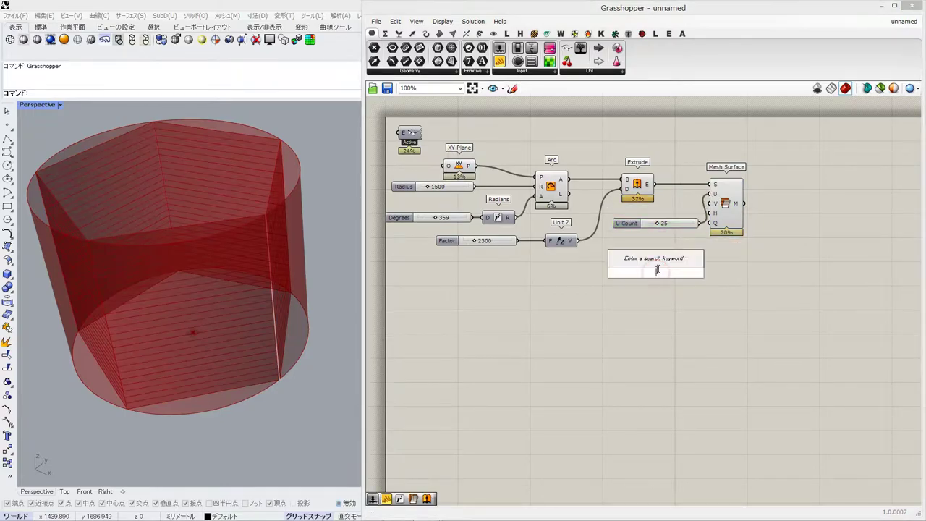
type("5")
key("Return")
left_click_drag(683, 273, 626, 214)
left_click(620, 270)
left_click(635, 241)
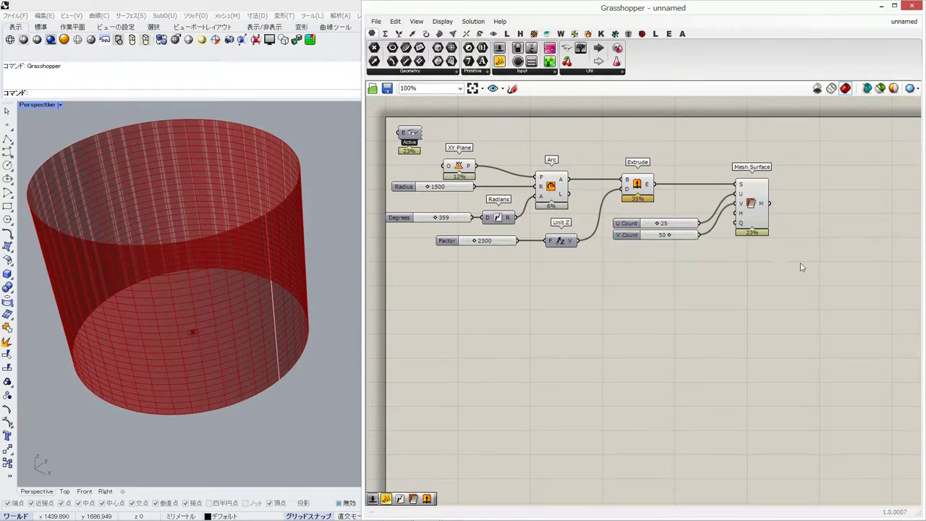
Add a Triangulate component after Mesh Surface and connect the mesh to it
right_click_drag(801, 267, 696, 276)
double_click(697, 276)
type("tri")
left_click(698, 265)
left_click_drag(696, 282, 696, 237)
left_click_drag(627, 208, 750, 215)
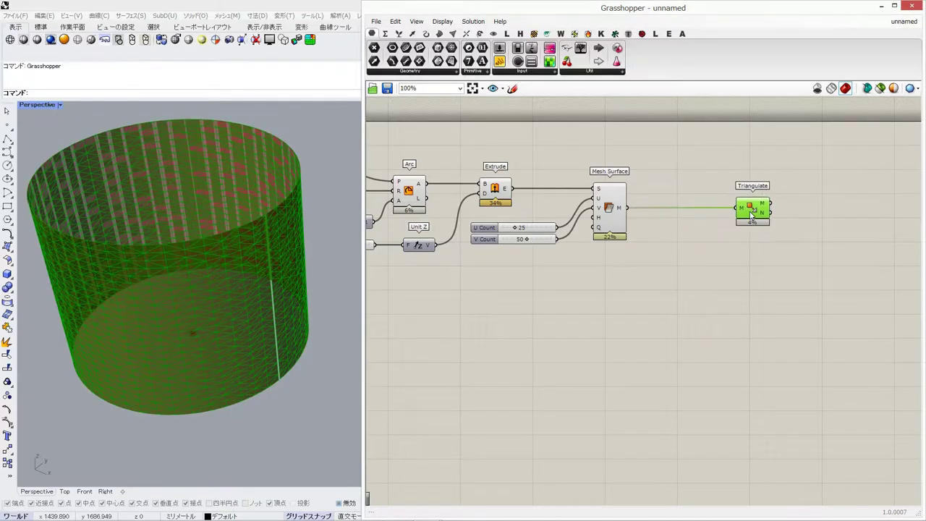
Turn off the preview of all components upstream of Triangulate, from XY Plane through Mesh Surface
right_click_drag(783, 211, 615, 205)
left_click(615, 234)
right_click_drag(534, 250, 797, 293)
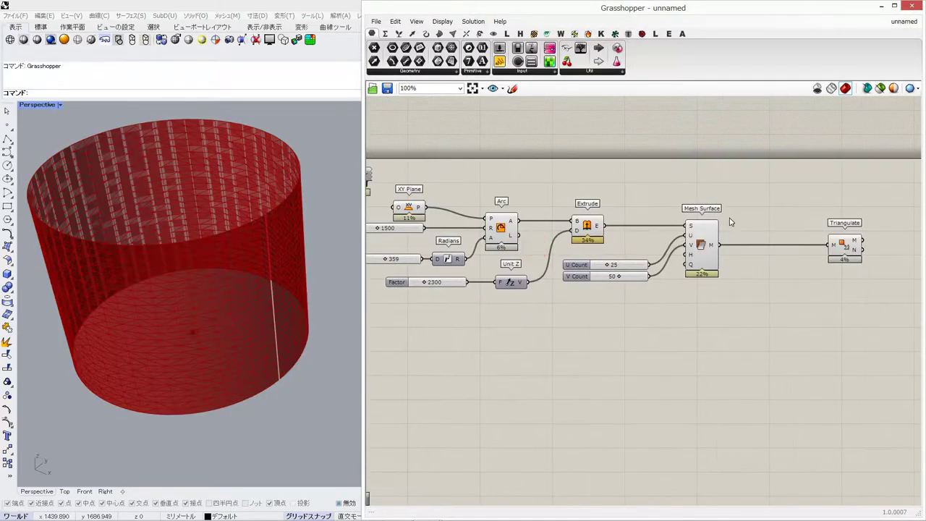
left_click_drag(726, 188, 385, 331)
middle_click(508, 329)
left_click(541, 301)
right_click_drag(609, 312, 522, 312)
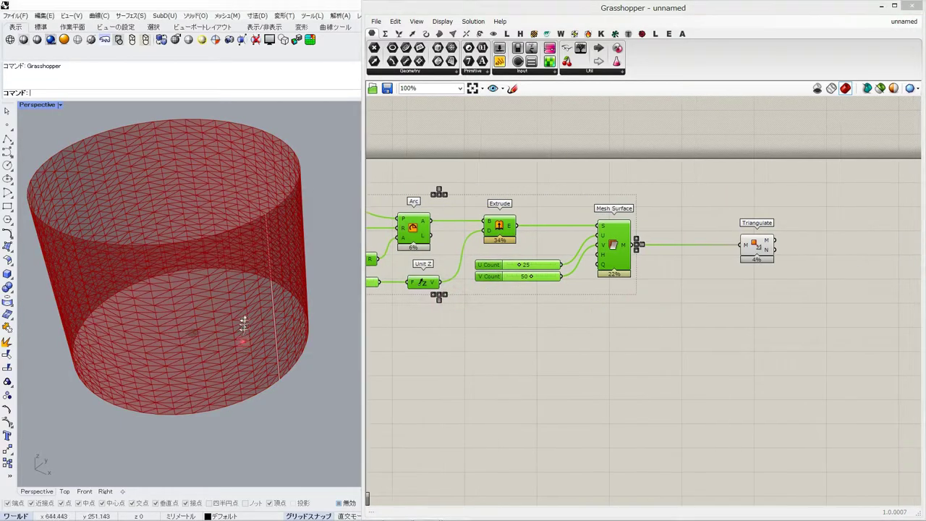
right_click_drag(241, 326, 252, 334)
left_click(636, 297)
right_click_drag(787, 296, 670, 297)
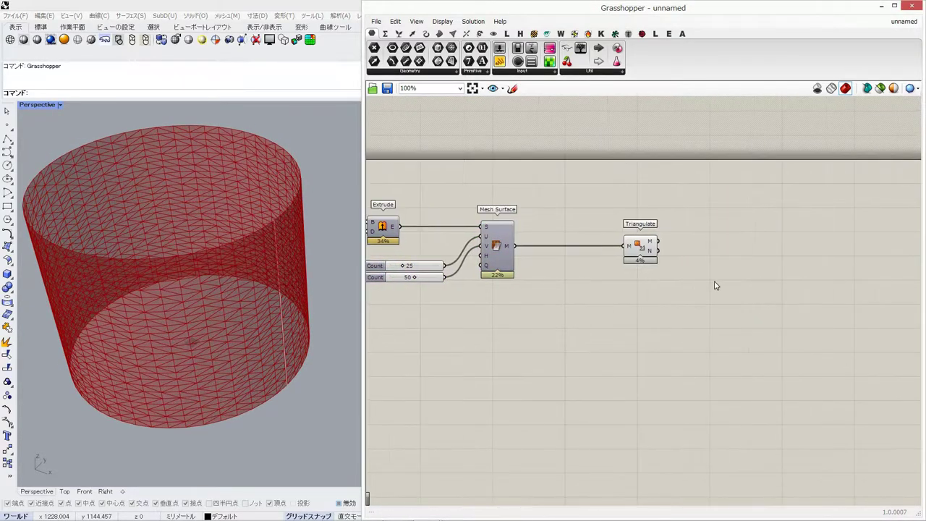
Add a Show component fed by the triangulated mesh and insert a Relay on the connecting wire
double_click(753, 269)
type("show")
key("Return")
left_click_drag(753, 270, 907, 246)
right_click_drag(731, 275, 661, 281)
double_click(628, 251)
left_click(685, 272)
left_click_drag(583, 252, 524, 251)
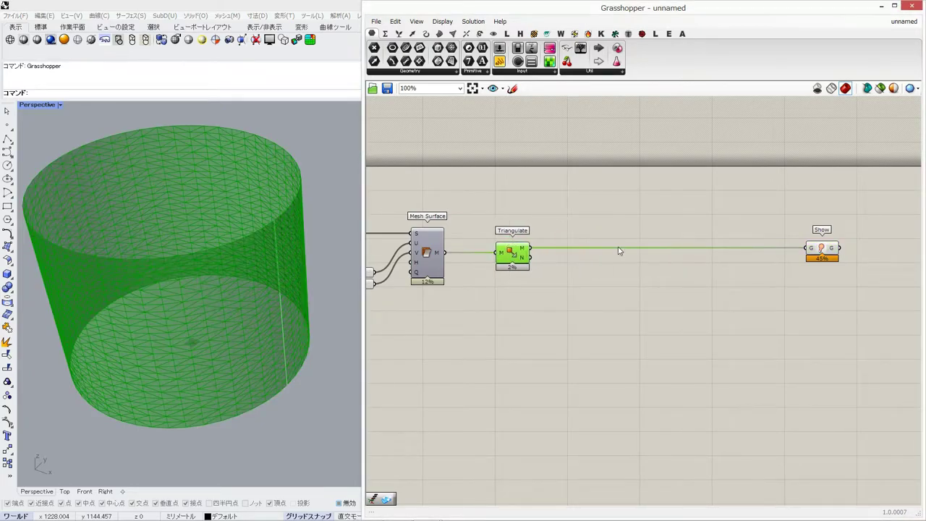
double_click(621, 248)
Add an EdgeLengths goal below Show and connect the Relay to its mesh input
double_click(662, 284)
type("edge")
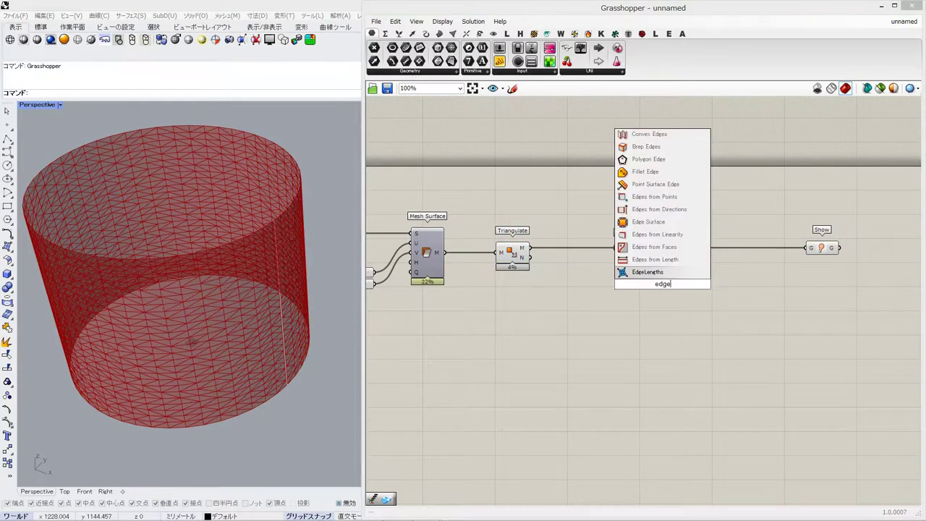
key("Return")
left_click_drag(663, 284, 813, 310)
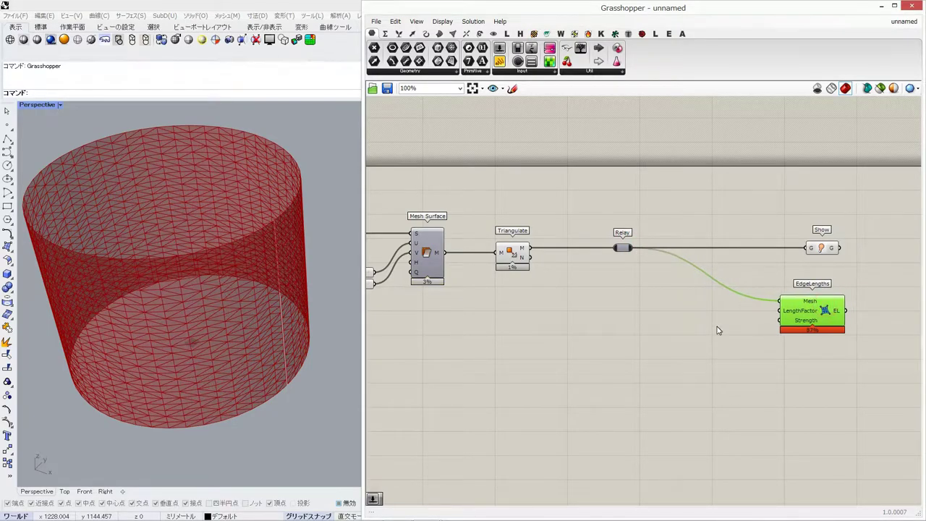
Add a 1.0 to 10.0 slider set to 1.0 and connect it to the EdgeLengths LengthFactor
double_click(717, 326)
type("1.0..10.0")
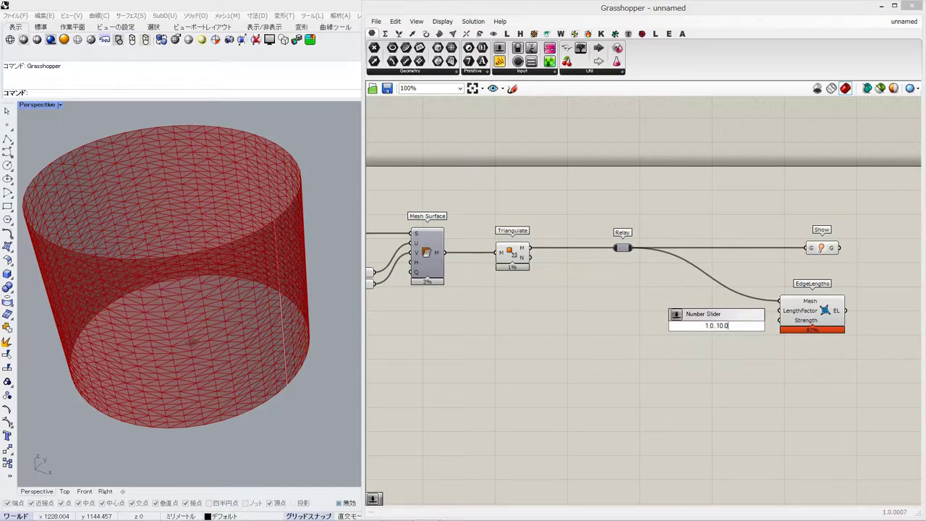
key("Return")
left_click_drag(748, 323, 719, 324)
Add a 10.00 slider as the EdgeLengths strength and move the Relay closer to Triangulate
double_click(720, 347)
type("10.00")
key("Return")
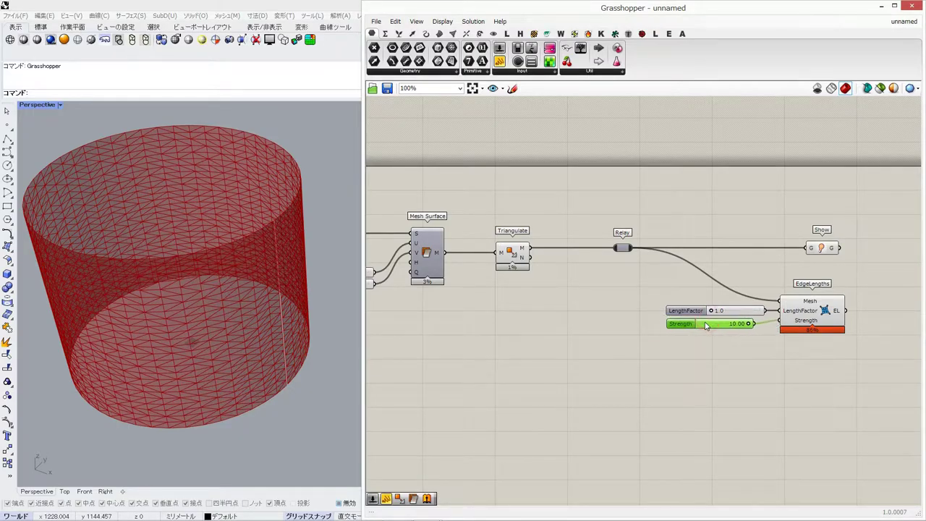
left_click_drag(622, 251, 588, 251)
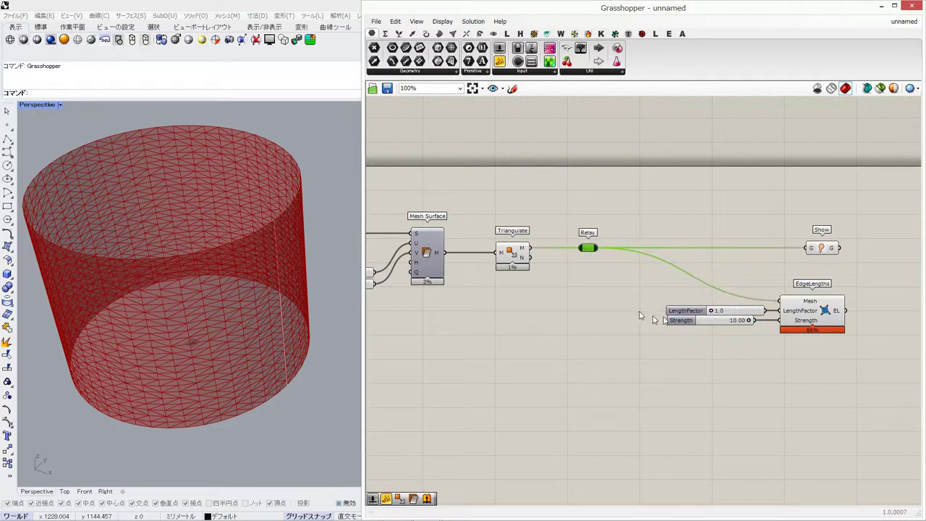
Add a Wind goal below EdgeLengths and connect the Relay mesh to it
double_click(718, 379)
type("wind")
key("Return")
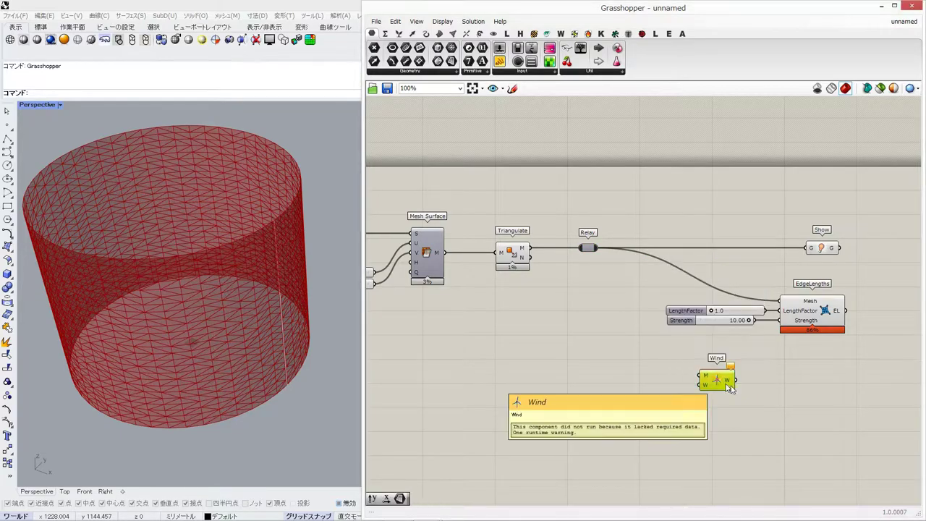
left_click_drag(716, 376, 811, 376)
left_click_drag(729, 333, 827, 385)
Drive the Wind vector with a Unit Z component whose factor slider is -0.001
double_click(746, 397)
type("z")
key("Return")
mouse_move(763, 396)
left_mouse_down()
mouse_move(800, 397)
mouse_move(757, 393)
left_mouse_up()
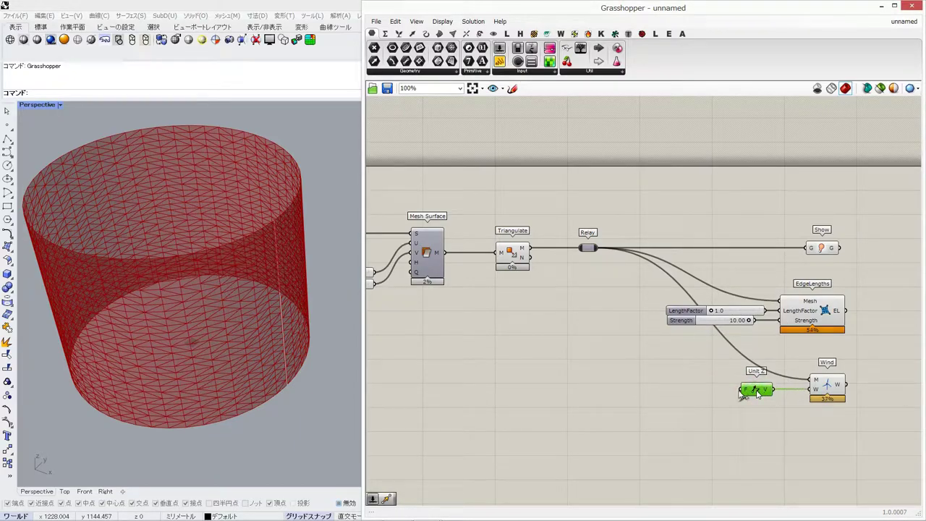
double_click(690, 393)
type("-0.001")
key("Return")
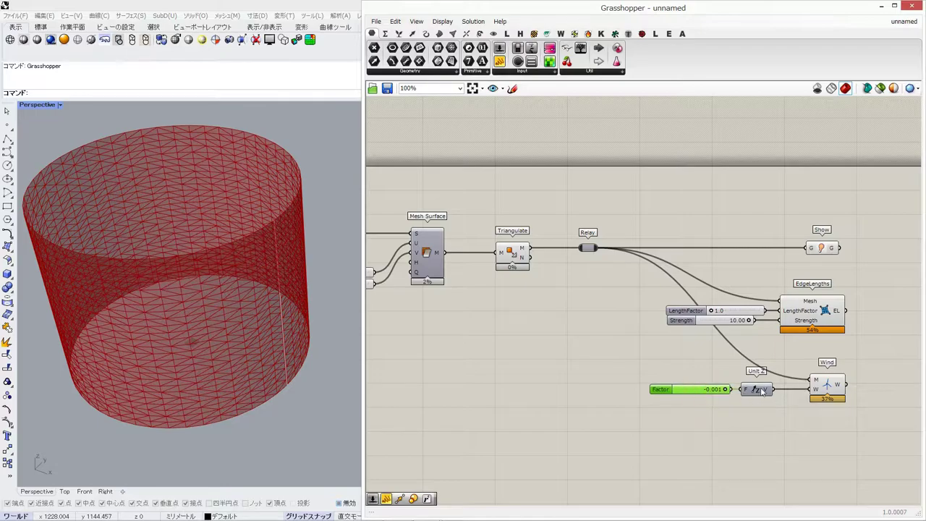
left_click_drag(763, 391, 785, 391)
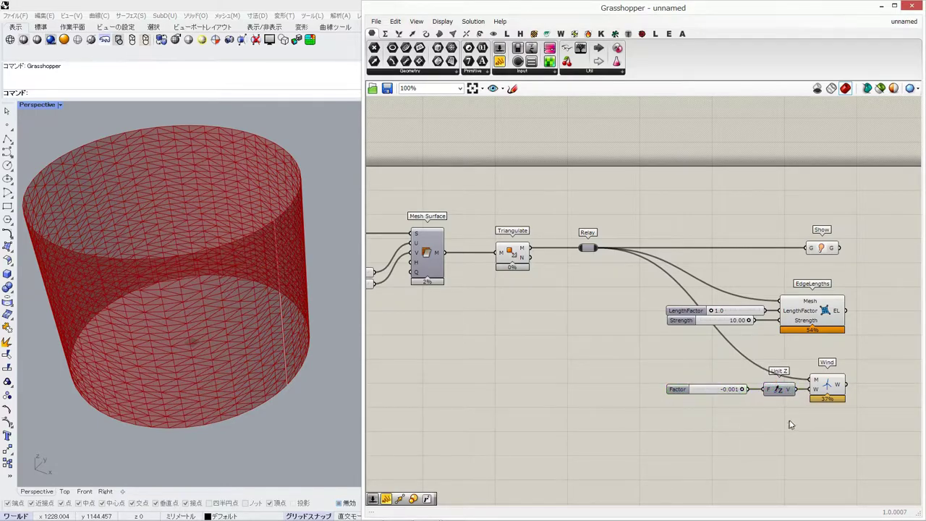
Add a NakedVertices component and connect the Relay mesh to its input
double_click(588, 412)
type("nake")
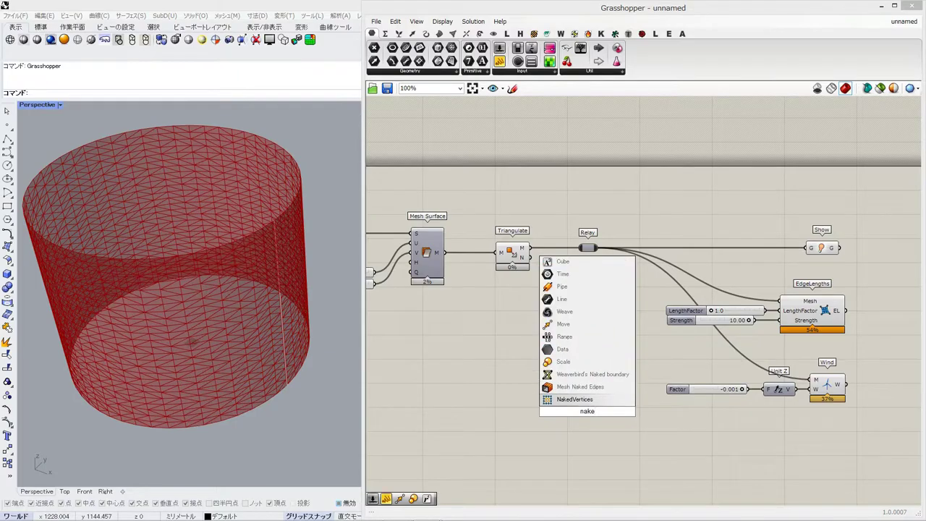
left_click(586, 403)
left_click_drag(587, 407, 592, 426)
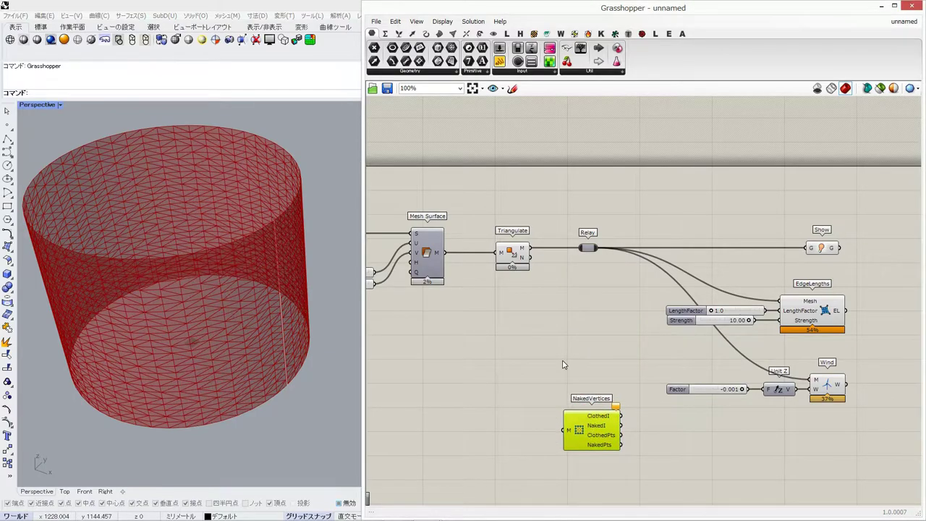
left_click_drag(595, 248, 644, 437)
Move the Show, EdgeLengths and Wind groups farther from the Relay and reposition NakedVertices beneath them
right_click_drag(710, 425, 547, 414)
left_click_drag(727, 199, 435, 388)
left_click_drag(667, 303, 752, 301)
left_click(576, 296)
left_click_drag(479, 443, 539, 447)
Merge the ClothedPts and NakedPts outputs with a Merge component and remove its unused third input
double_click(607, 437)
type("merge")
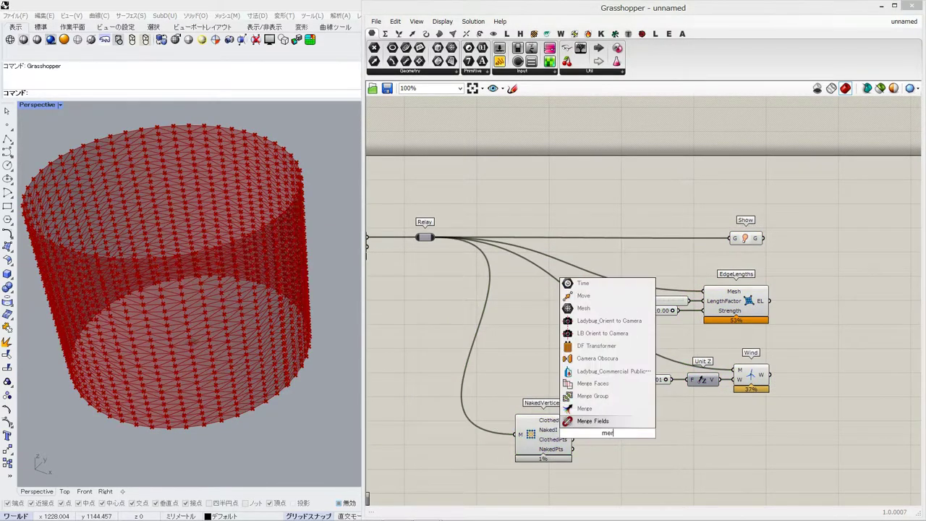
key("Return")
left_click_drag(573, 449, 589, 438)
left_click_drag(609, 431, 612, 447)
scroll(601, 460, "up", 8)
left_click(622, 450)
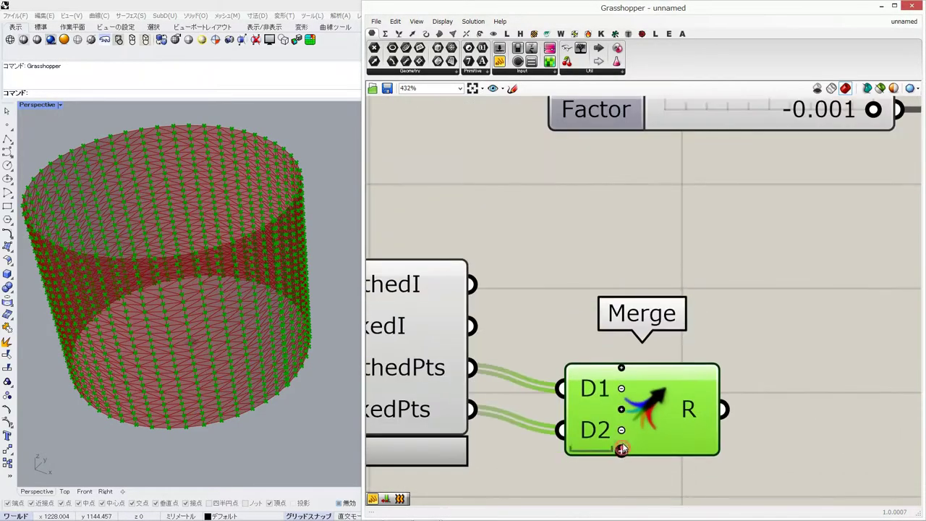
scroll(621, 449, "down", 5)
left_click(691, 394)
scroll(691, 394, "down", 2)
scroll(680, 392, "up", 1)
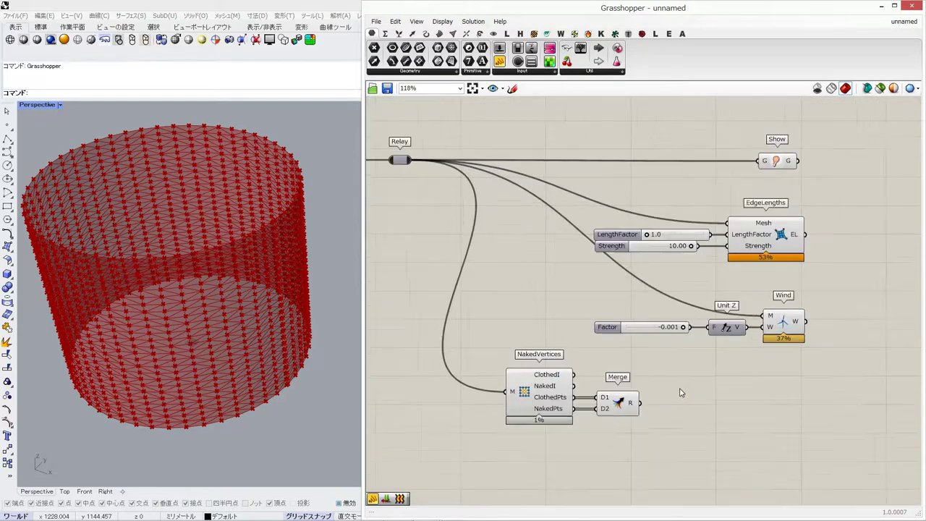
Add a Load goal below Wind and connect the merged points to its point input
double_click(693, 395)
type("load")
key("Return")
left_click_drag(717, 402, 782, 412)
left_click_drag(798, 422, 822, 413)
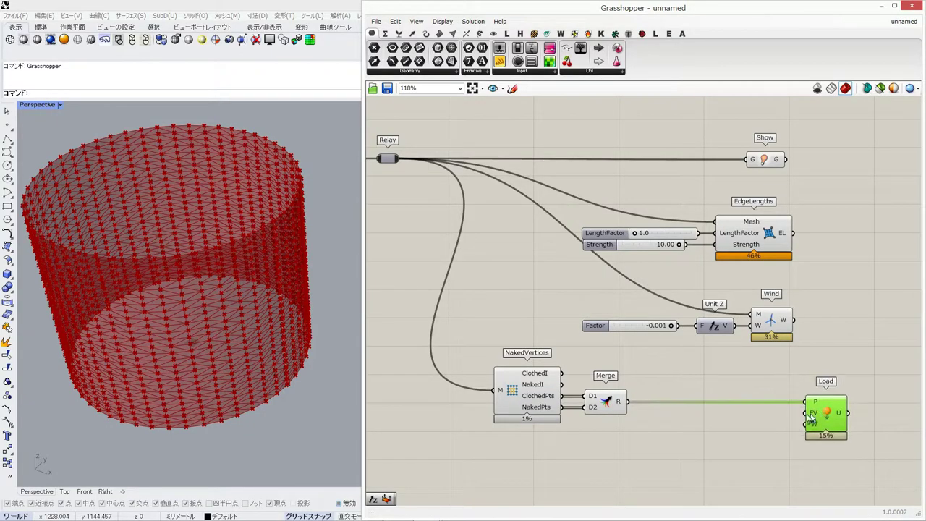
Add Negative and Unit Z components, chain Negative into Unit Z, and connect the vector to Load's FV input
right_click_drag(739, 421, 680, 421)
double_click(690, 427)
type("unit z")
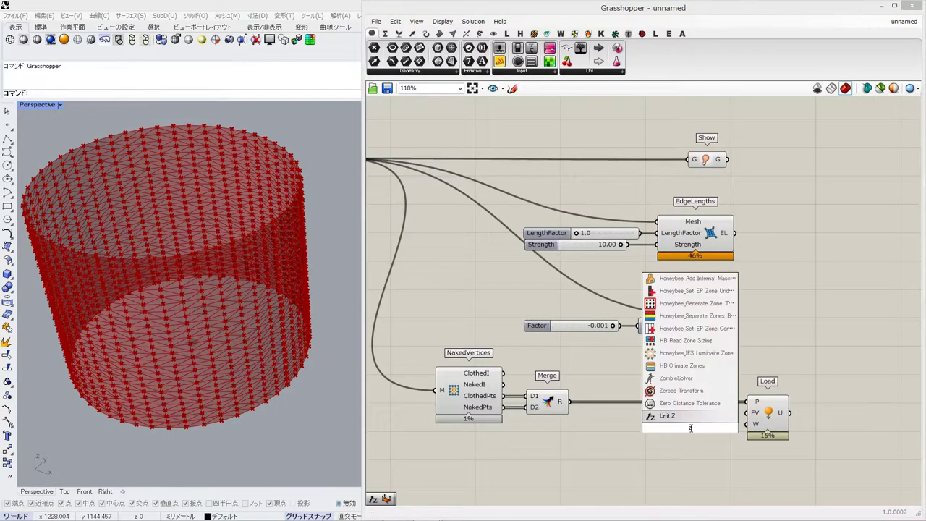
key("Return")
double_click(683, 458)
type("negative")
key("Return")
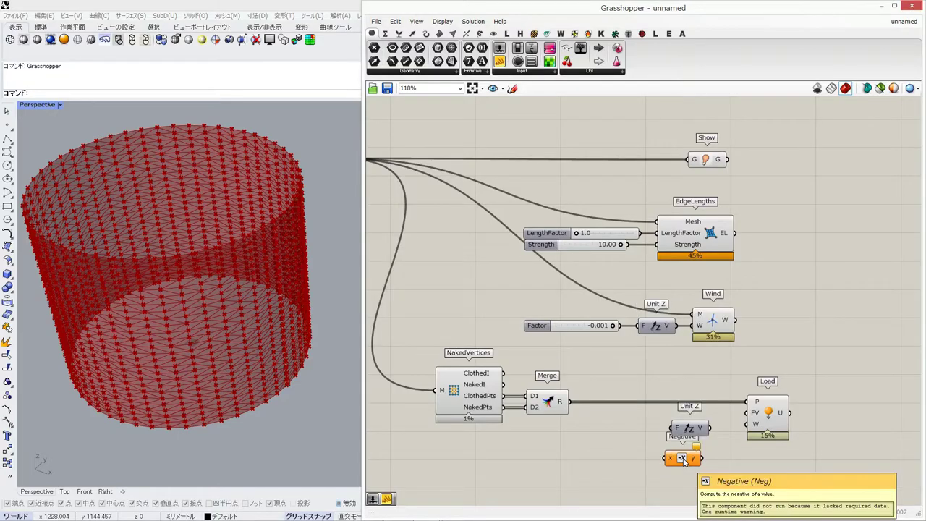
left_click_drag(684, 461, 642, 430)
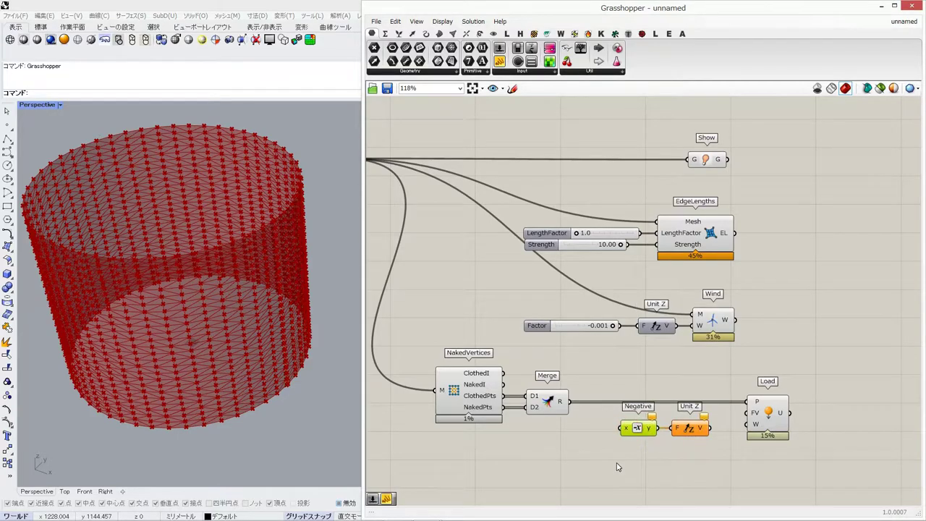
left_click_drag(709, 428, 748, 412)
Add a number slider set to 10.00 and connect it to the Negative component feeding Load's Unit Z
double_click(600, 433)
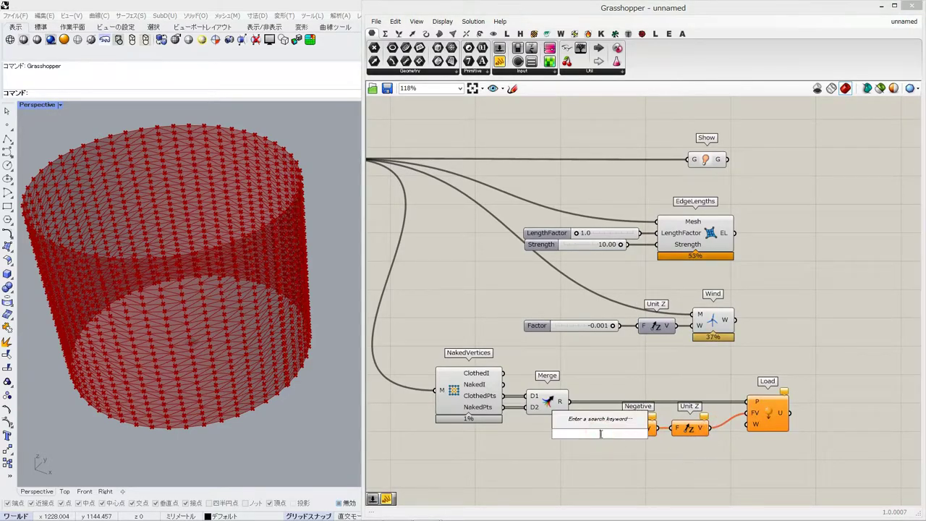
type("10.00")
key("Return")
left_click_drag(601, 434, 620, 430)
left_click_drag(545, 425, 557, 428)
Move the Load group and the Show, EdgeLengths and Wind groups farther away from Merge
left_click_drag(801, 394, 594, 470)
right_click_drag(750, 387, 645, 385)
left_click_drag(669, 415, 800, 417)
left_click(763, 343)
right_click_drag(709, 246, 744, 261)
left_click_drag(712, 116, 523, 351)
right_click_drag(704, 326, 686, 347)
left_click_drag(628, 276, 815, 276)
left_click(554, 313)
right_click_drag(581, 297, 650, 293)
scroll(653, 299, "down", 2)
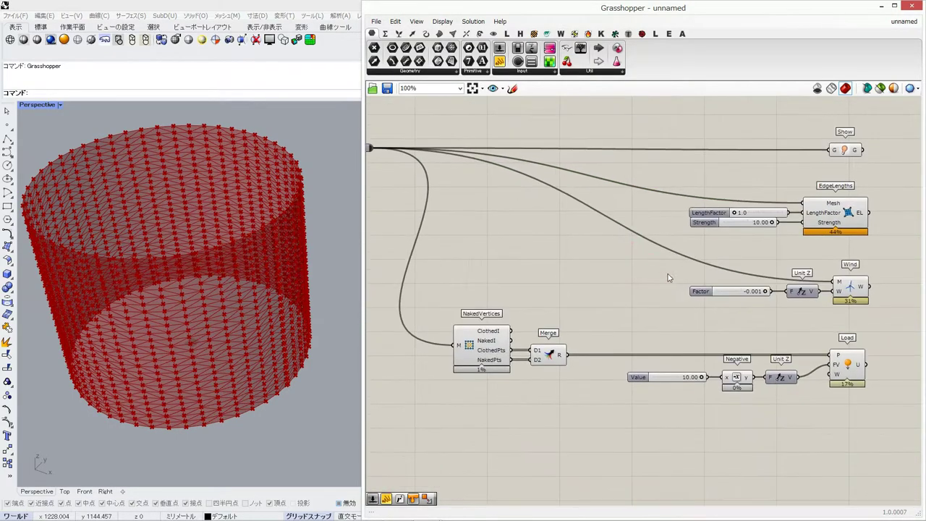
Add a SphereCollide goal below Load and connect the merged points to its Points input through a new Relay
double_click(576, 327)
double_click(580, 322)
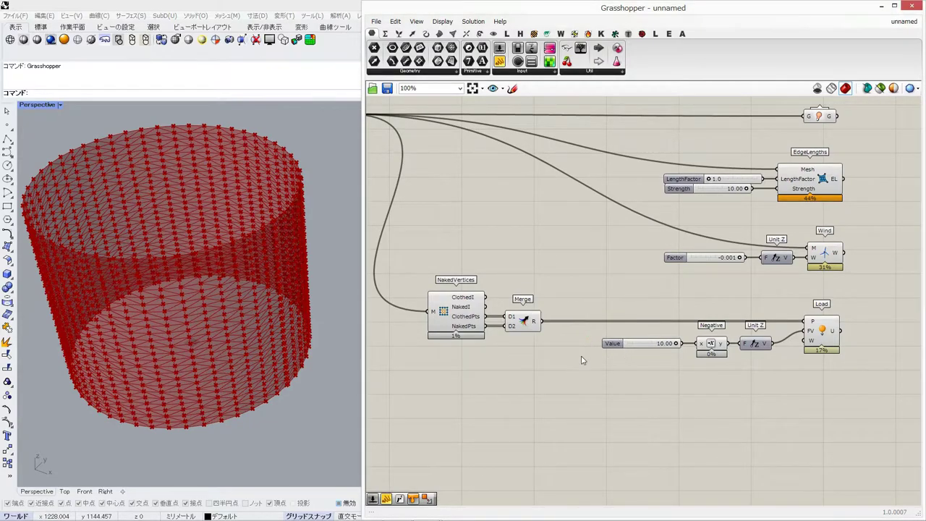
double_click(659, 393)
type("sphe")
left_click(657, 334)
left_click_drag(659, 384, 767, 400)
double_click(636, 319)
left_click_drag(803, 417, 800, 429)
double_click(590, 328)
left_click_drag(589, 328, 592, 320)
left_click_drag(792, 421, 810, 422)
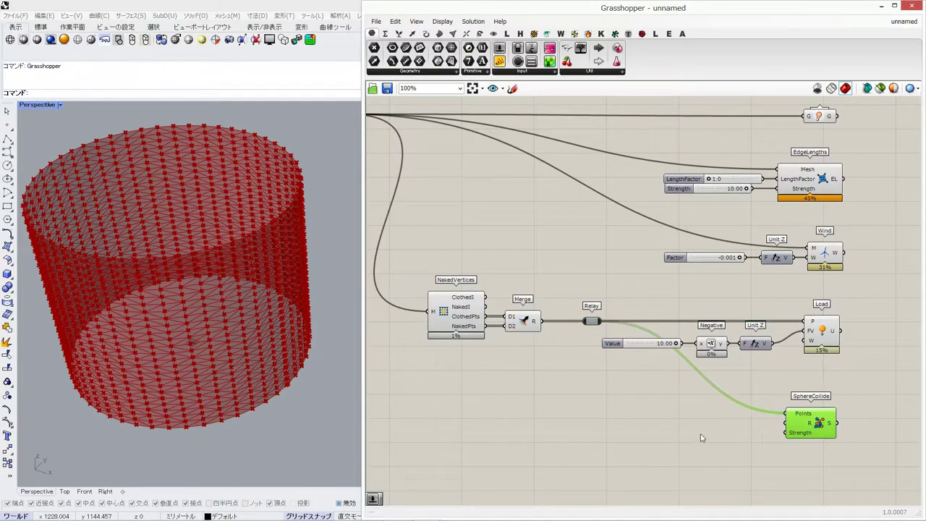
Add a number slider set to 100 and connect it to SphereCollide's radius input
double_click(700, 437)
type("100")
key("Return")
left_click_drag(711, 434, 721, 426)
Add a SolidPointCollide goal below SphereCollide
right_click_drag(726, 416, 709, 368)
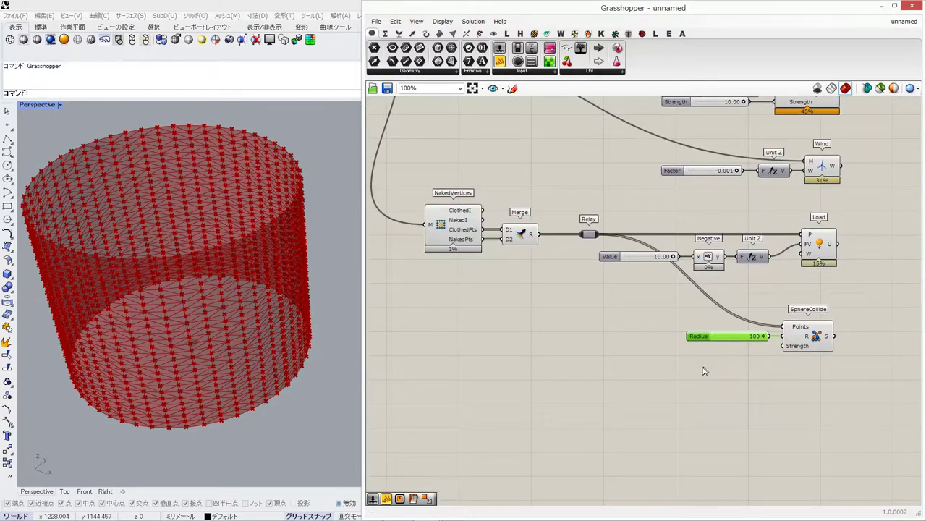
double_click(704, 405)
type("solid")
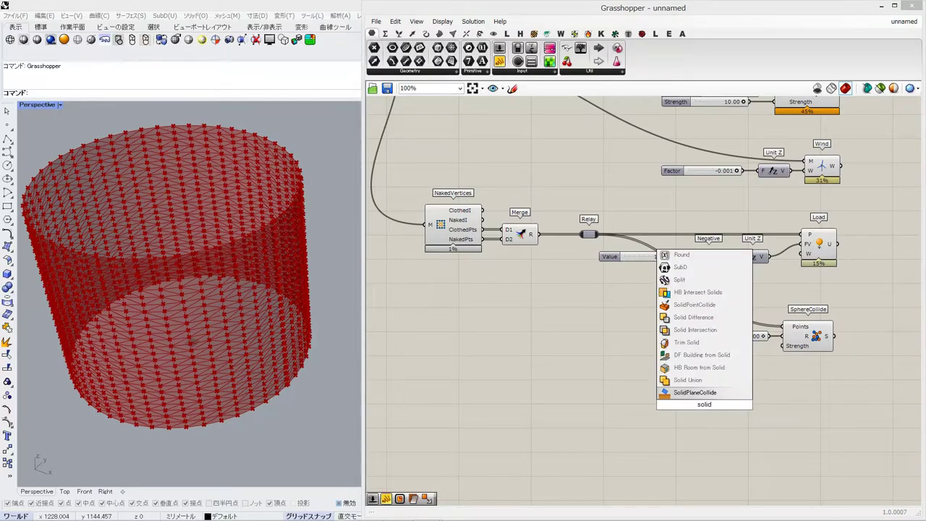
left_click(694, 305)
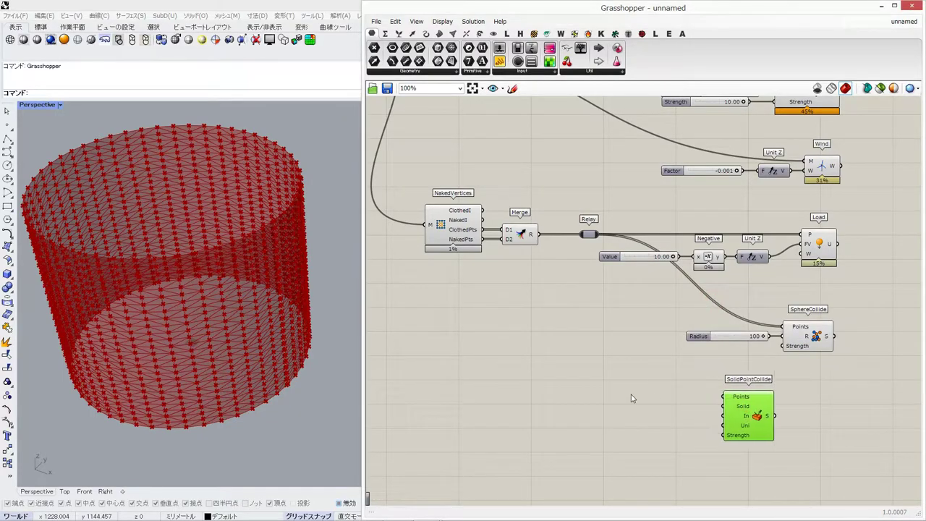
Add a Center Box below NakedVertices and connect a 2500 slider to its X and Y inputs
double_click(515, 375)
type("center")
left_click(516, 352)
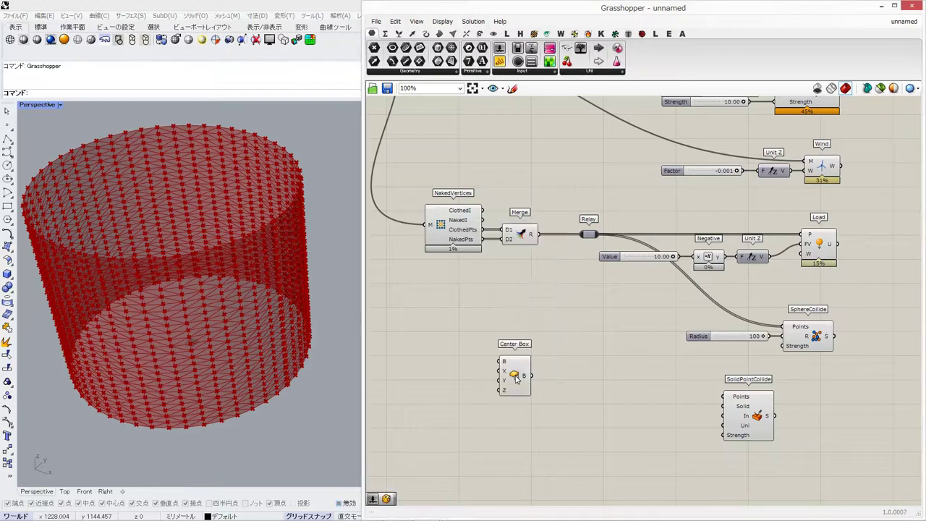
left_click_drag(517, 403, 530, 422)
double_click(457, 395)
type("25")
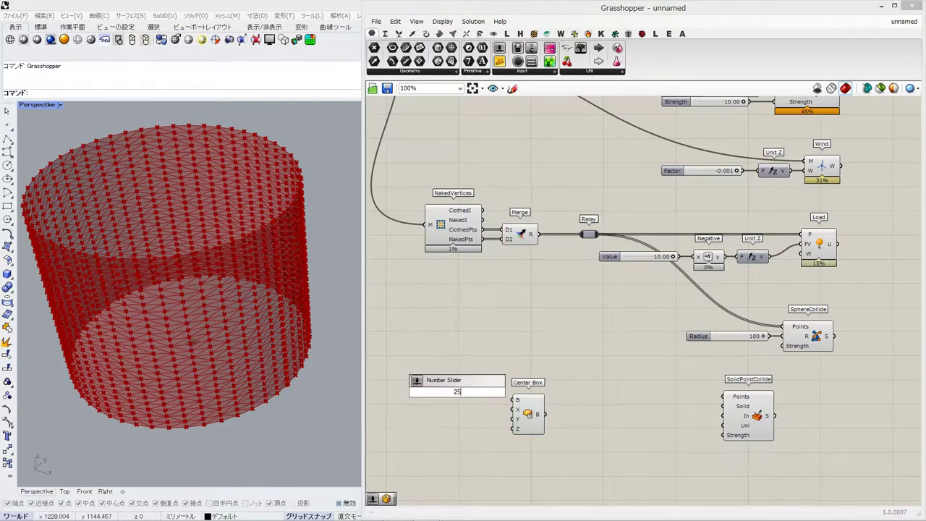
type("000")
key("Return")
left_click_drag(481, 393, 514, 419)
left_click_drag(480, 409, 486, 410)
Add a number slider set to 50 and connect it to the Center Box's Z input
right_click_drag(470, 367, 500, 335)
double_click(489, 394)
type("50")
key("Return")
left_click_drag(535, 402, 544, 397)
Add a Move component and connect the Center Box output to its geometry input
double_click(600, 395)
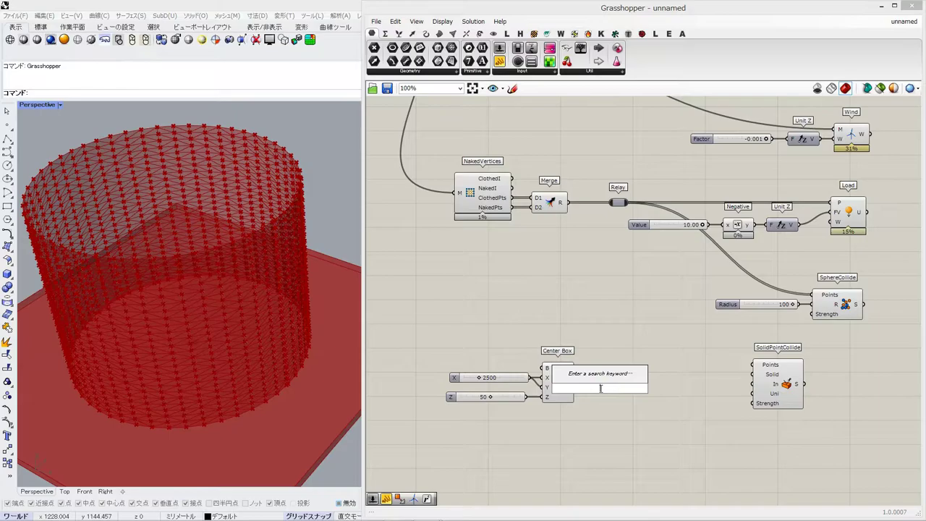
type("move")
key("Return")
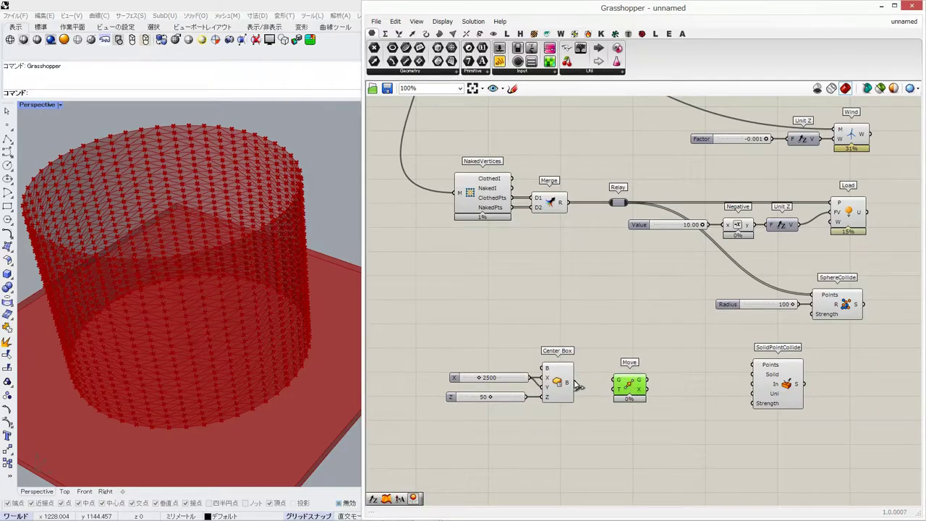
left_click_drag(628, 387, 652, 387)
scroll(280, 324, "up", 5)
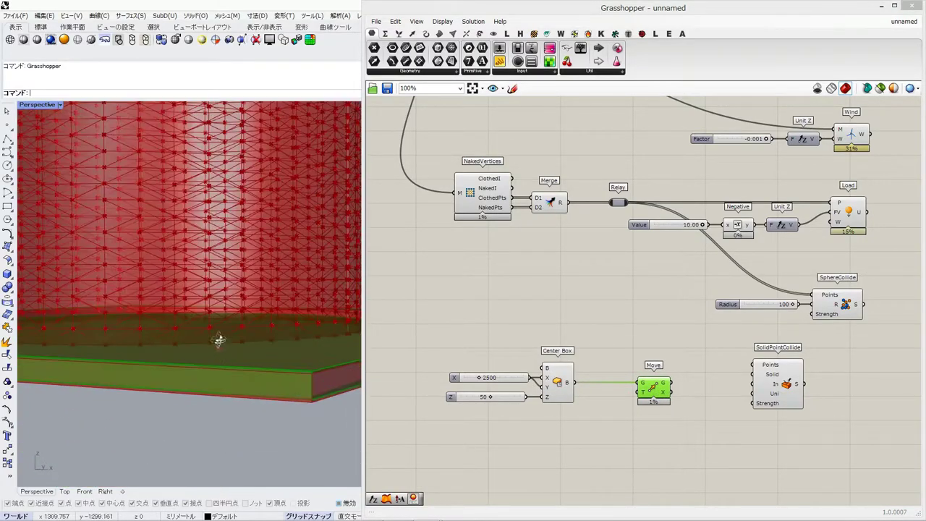
scroll(223, 341, "down", 5)
Add Negative and Unit Z components below the Center Box and chain them from the box's Z slider
double_click(602, 432)
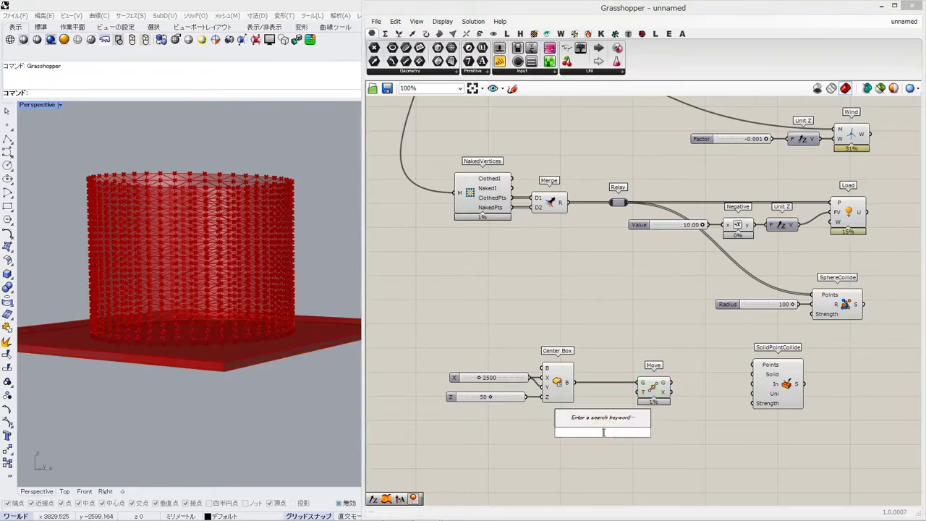
type("neg")
key("Return")
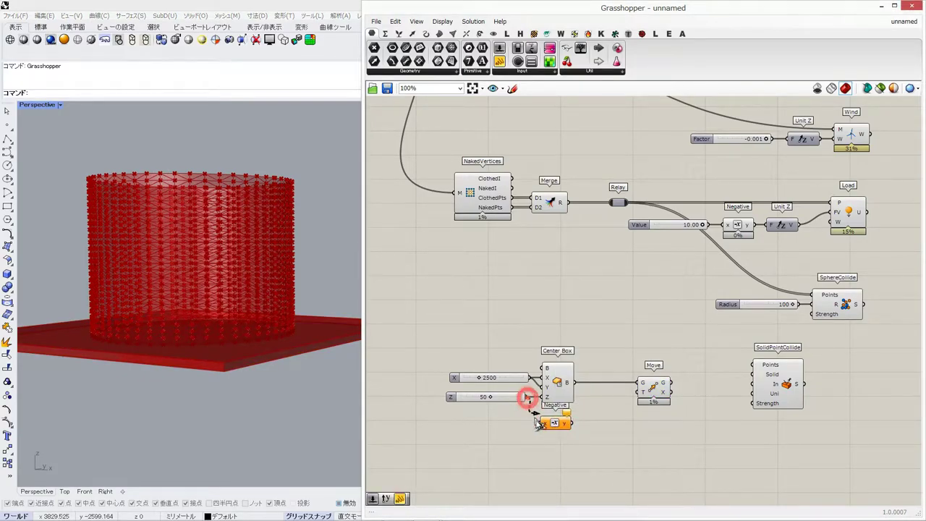
double_click(617, 428)
type("z")
key("Return")
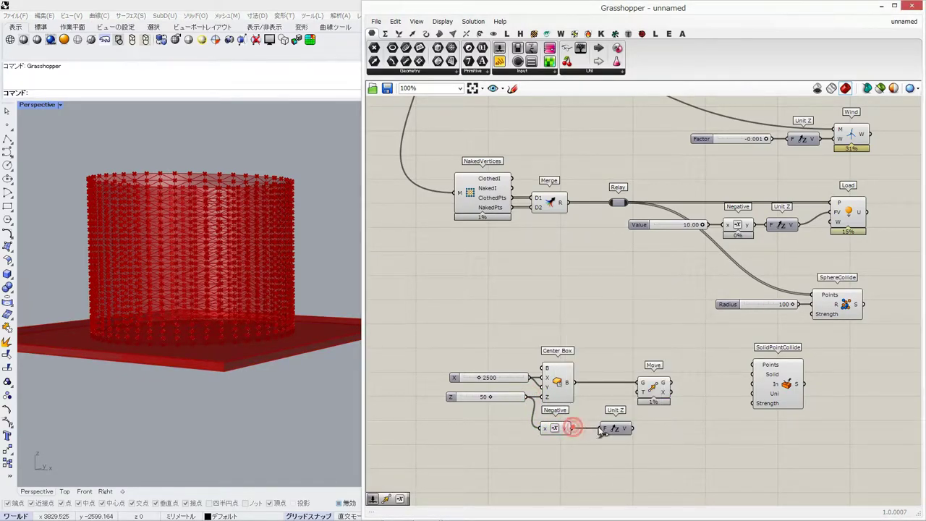
Turn off the Center Box preview and connect the Unit Z vector to Move's T input
right_click(557, 381)
left_click(599, 400)
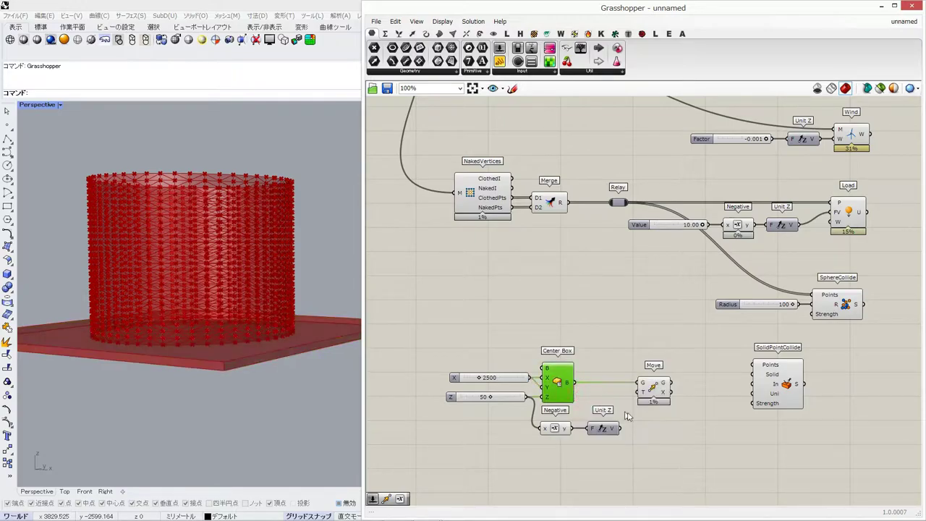
left_click_drag(641, 404, 638, 392)
mouse_move(250, 401)
right_mouse_down()
mouse_move(267, 401)
mouse_move(239, 415)
right_mouse_up()
left_click(657, 341)
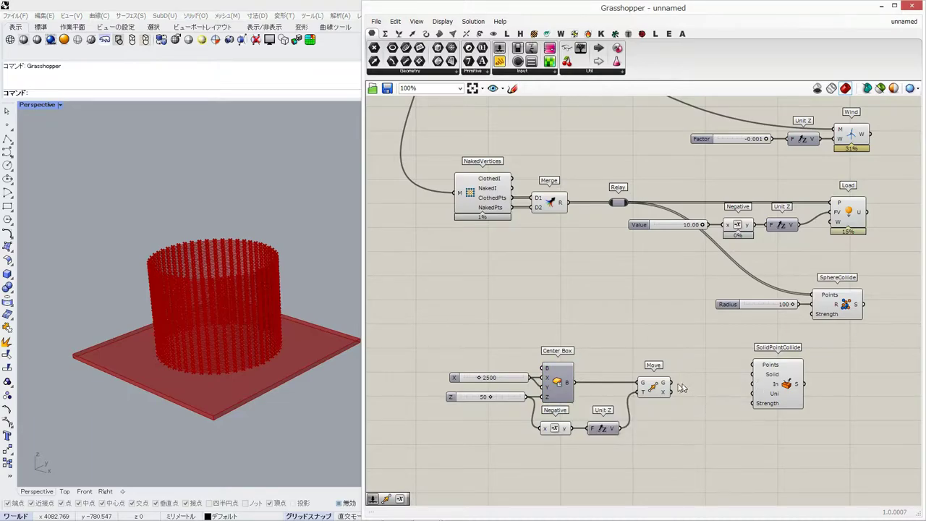
Connect the moved box and Relay points to SolidPointCollide's Solid and Points inputs, with a 10000 slider on Strength
left_click_drag(793, 384, 843, 394)
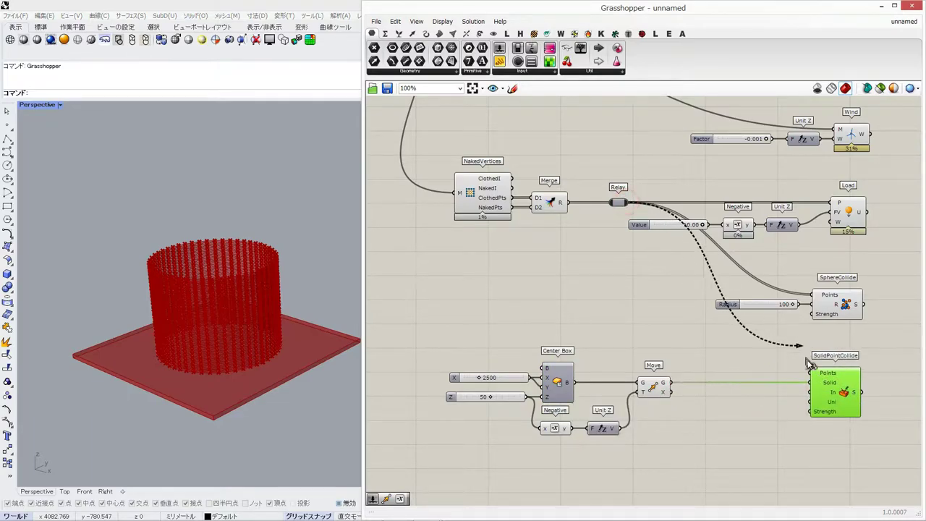
left_click_drag(806, 361, 809, 371)
double_click(758, 408)
type("10000")
key("Return")
left_click(756, 409)
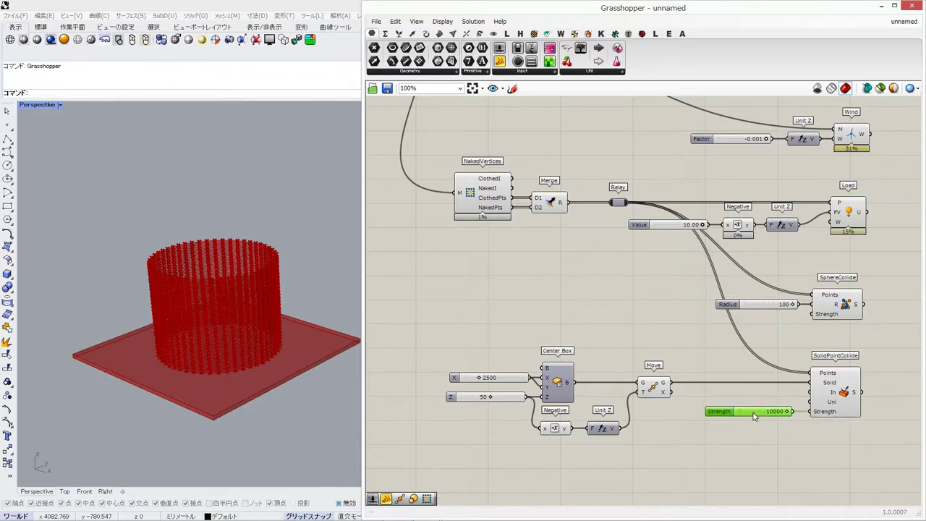
Add a Mesh Edges component below the Center Box group
scroll(572, 349, "down", 3)
right_click_drag(523, 297, 644, 209)
scroll(612, 348, "up", 2)
right_click_drag(623, 358, 683, 374)
double_click(683, 376)
type("mesh edges")
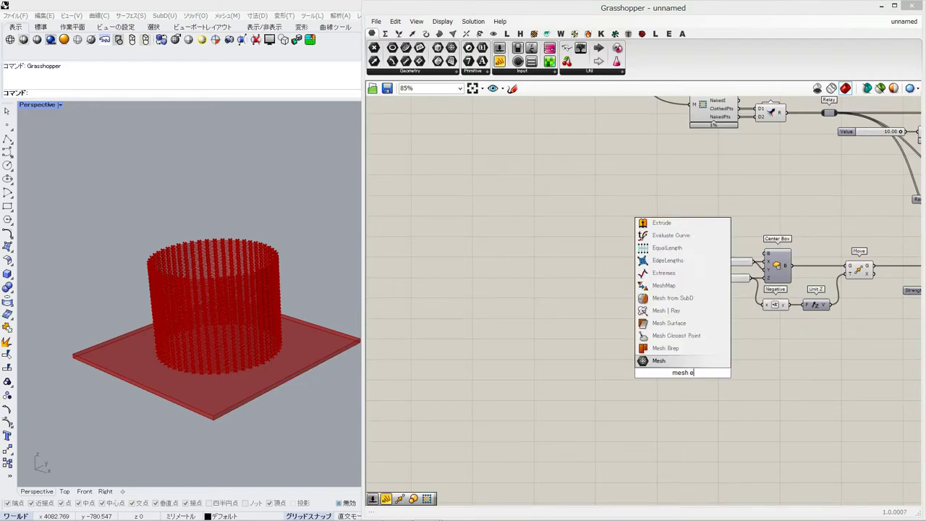
key("Return")
left_click_drag(683, 375, 703, 371)
Connect the Mesh Surface output to Mesh Edges and reposition the mesh Relay beside Triangulate
scroll(685, 324, "down", 3)
right_click_drag(684, 325, 696, 361)
left_click_drag(703, 380, 612, 147)
scroll(563, 107, "up", 4)
left_click_drag(579, 116, 707, 440)
scroll(641, 261, "down", 2)
left_click_drag(590, 136, 672, 134)
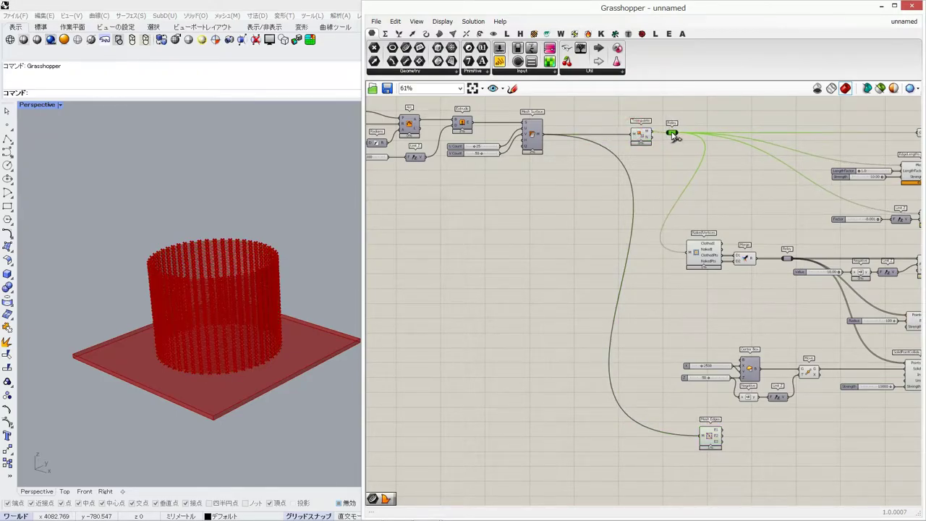
left_click(671, 151)
Add a List Item component and place it beside Mesh Edges, leaving space between them
right_click_drag(725, 155, 688, 139)
scroll(698, 367, "up", 2)
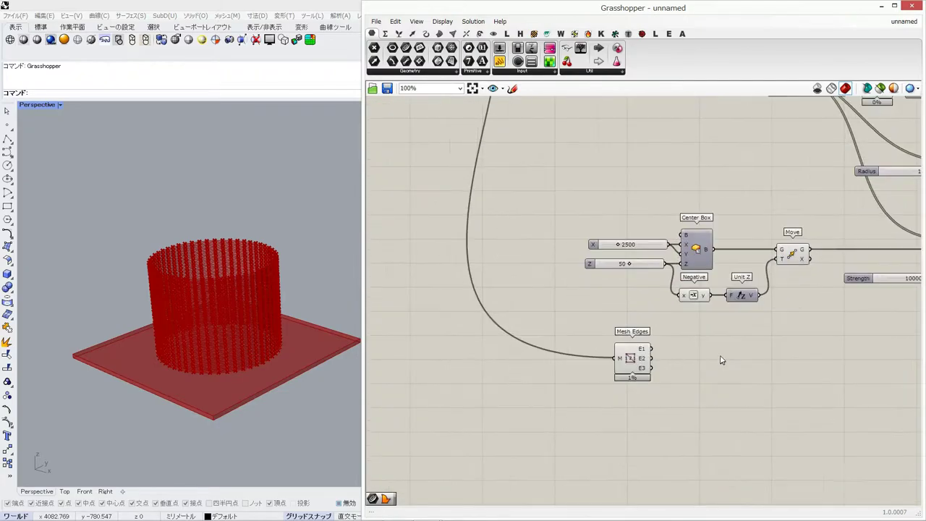
right_click_drag(682, 367, 664, 333)
left_click(587, 312)
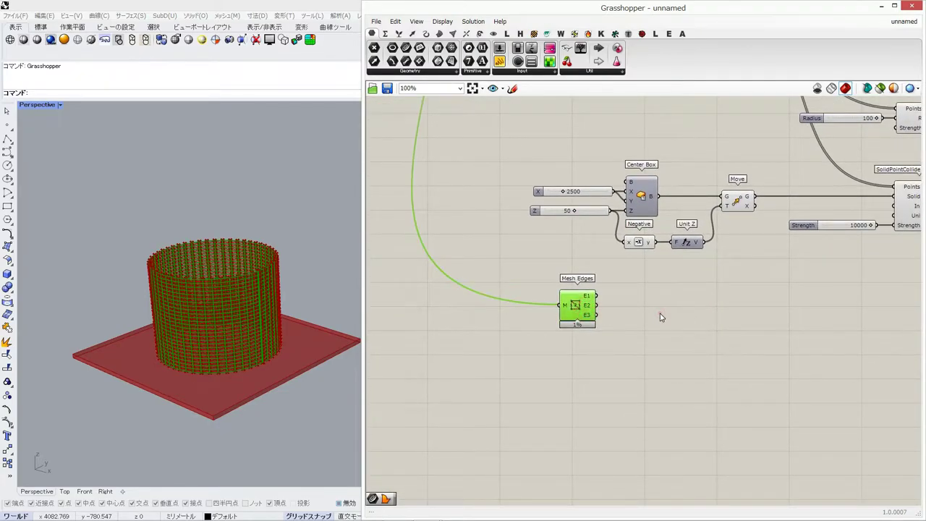
double_click(661, 313)
type("list item")
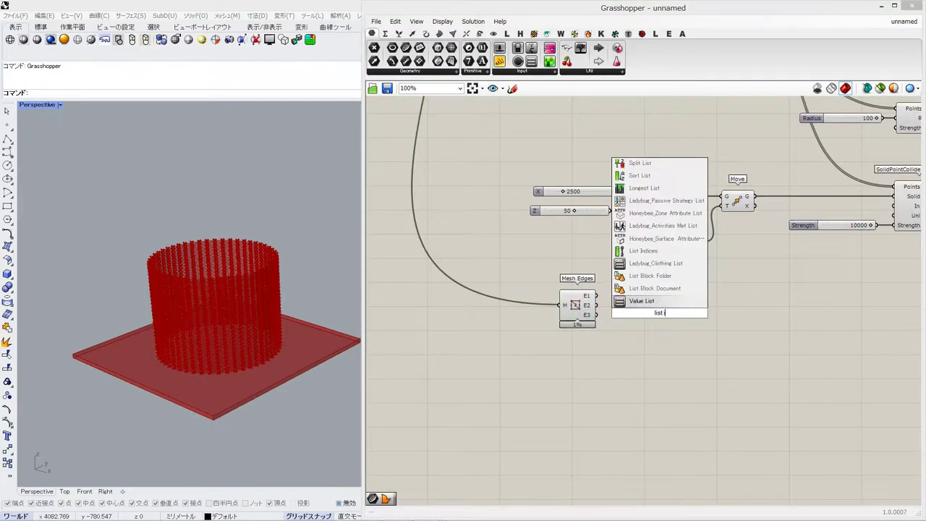
key("Return")
scroll(661, 315, "up", 2)
left_click_drag(661, 315, 765, 300)
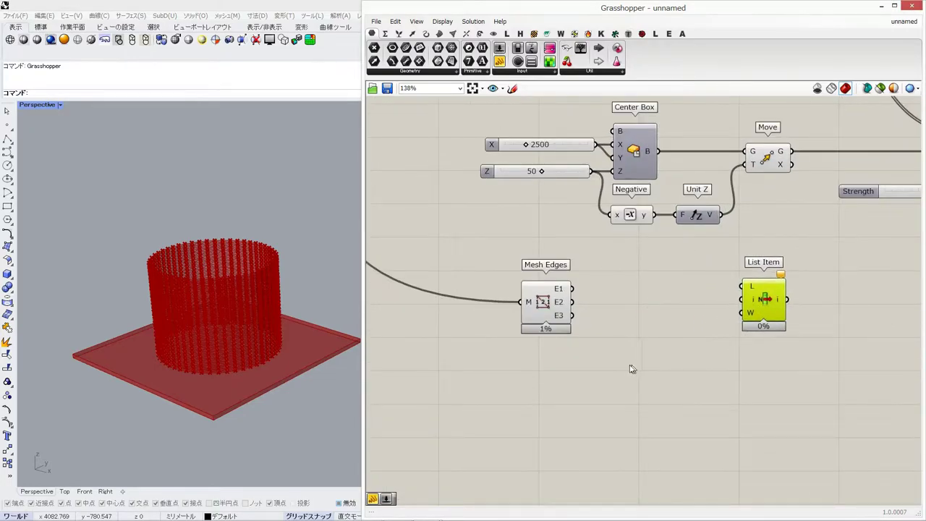
Add an End Points component below Mesh Edges and connect the E1 naked edges to its curve input
double_click(621, 363)
type("end")
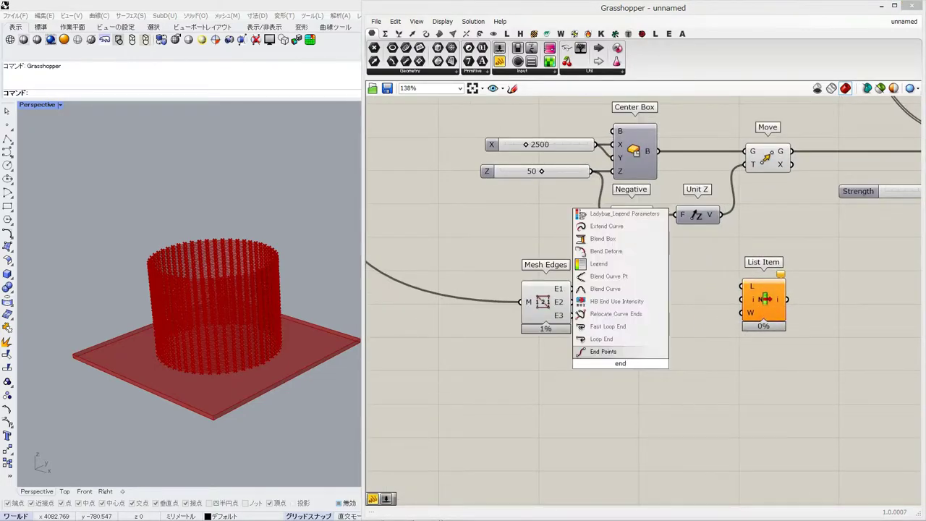
key("Return")
left_click(621, 366)
left_click_drag(599, 194, 599, 363)
left_click(613, 289)
key("Delete")
left_click(626, 367)
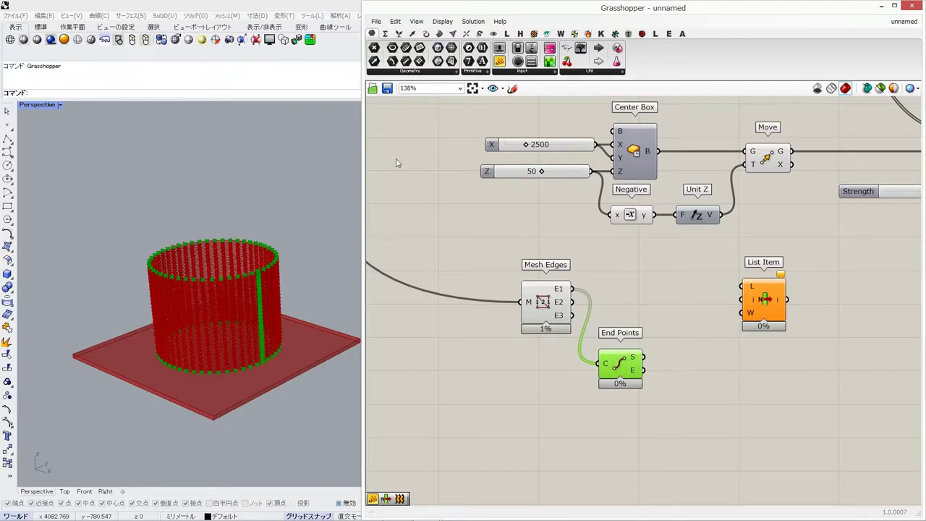
Add a Deconstruct component, connect the edges' start points to it, and check its Z output values
double_click(686, 384)
type("decons")
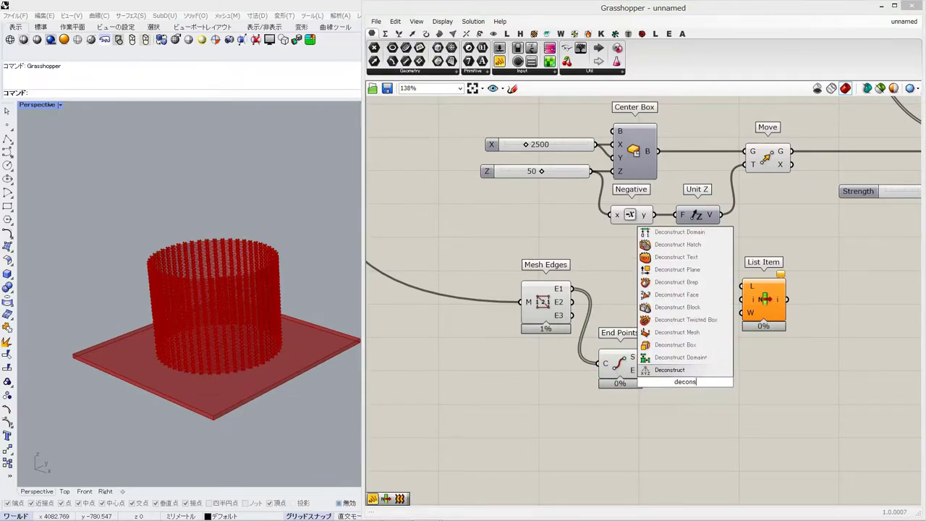
left_click(673, 371)
left_click_drag(643, 357, 665, 382)
left_click_drag(680, 383, 682, 358)
mouse_move(701, 374)
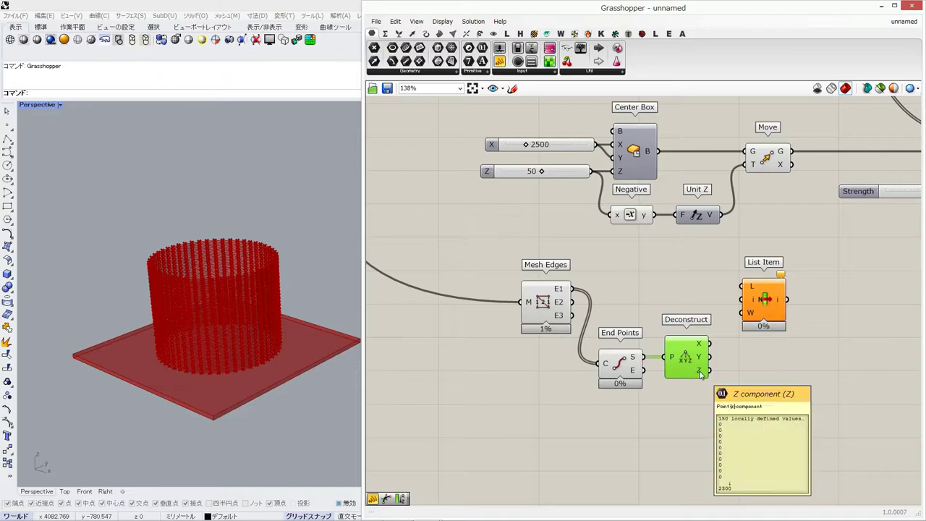
Inspect the Deconstruct output in a temporary Panel and delete the Panel
left_click_drag(499, 61, 724, 352)
left_click_drag(779, 358, 779, 427)
key("Delete")
Add a Member Index component and connect Deconstruct's Z output to its set input
left_click_drag(694, 357, 695, 396)
left_click(712, 419)
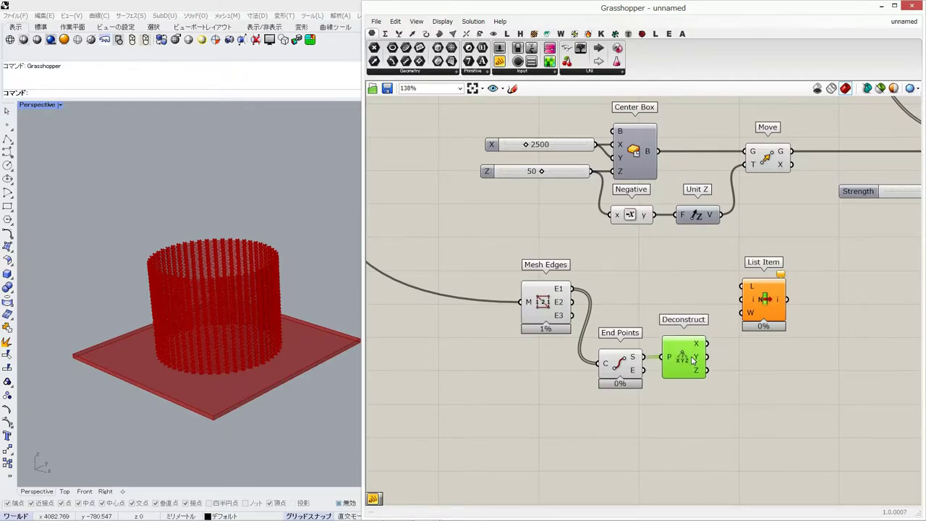
double_click(718, 425)
type("member")
key("Return")
left_click_drag(699, 422, 715, 394)
mouse_move(728, 394)
left_mouse_down()
mouse_move(739, 397)
mouse_move(734, 407)
left_mouse_up()
left_click(624, 430)
Add a Number parameter, link it to the 2300 extrusion height slider, and set its wire display to faint
right_click_drag(624, 429, 677, 446)
left_click_drag(481, 47, 550, 304)
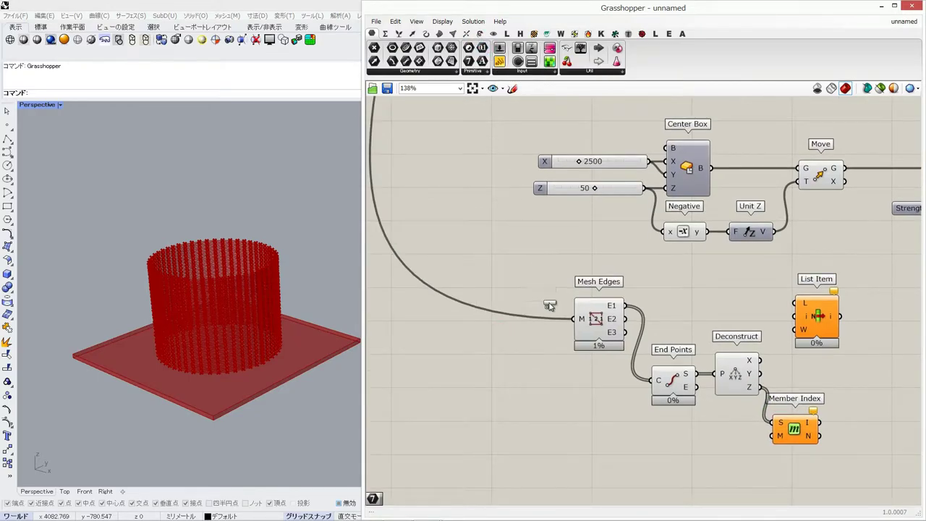
left_click(476, 238)
right_click_drag(426, 190, 709, 312)
scroll(708, 310, "down", 3)
left_click_drag(733, 332, 526, 165)
right_click_drag(519, 149, 648, 326)
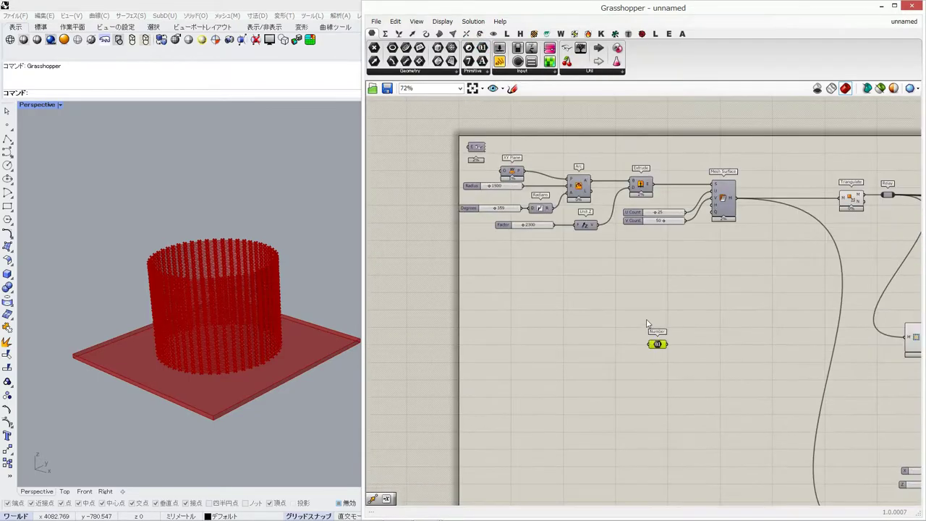
right_click(586, 289)
mouse_move(622, 324)
left_click(753, 334)
Move the Number parameter beside Member Index and connect it to the M input
right_click_drag(644, 351, 489, 232)
left_click_drag(453, 210, 781, 463)
right_click_drag(768, 427, 656, 242)
scroll(656, 243, "up", 3)
left_click_drag(673, 303, 799, 401)
right_click_drag(815, 410, 620, 390)
left_click(714, 369)
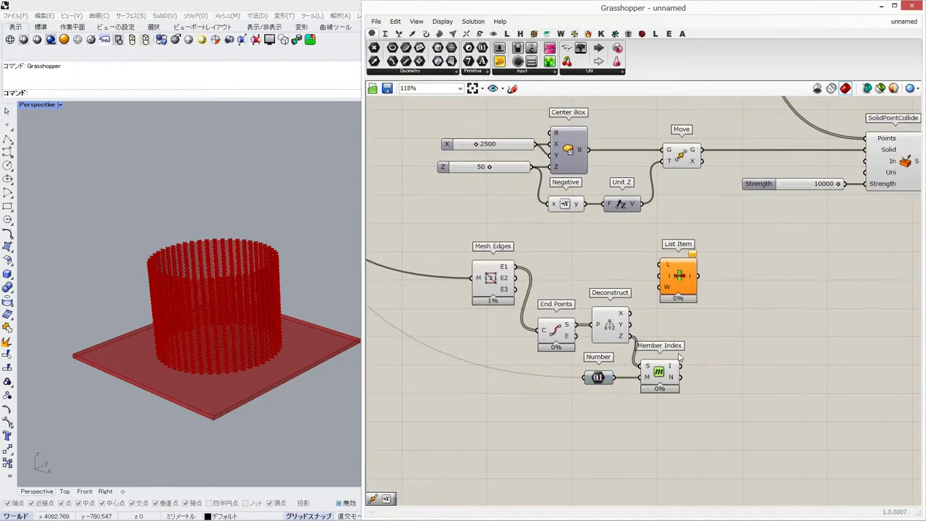
Connect Mesh Edges E1 to List Item's L input and Member Index's I output to its i input, and check the top edges in the viewport
left_click_drag(678, 275, 714, 324)
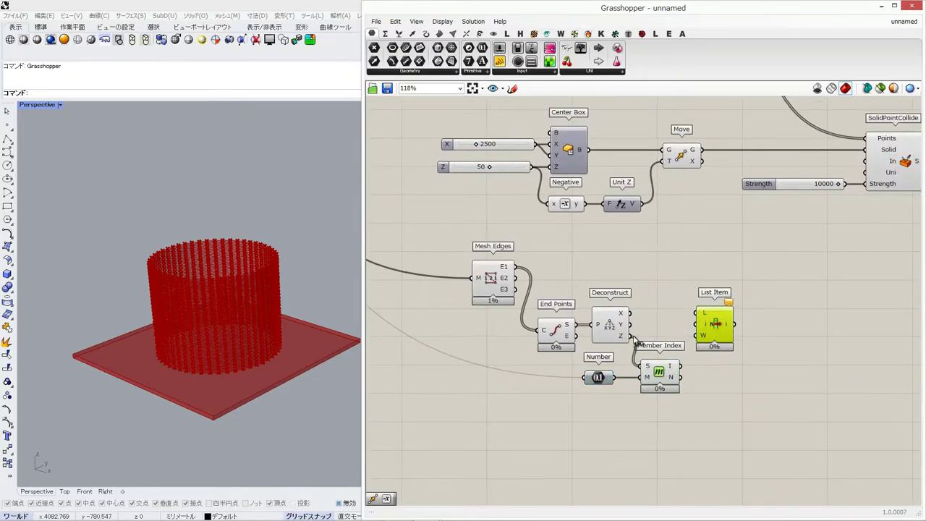
left_click_drag(517, 270, 730, 283)
left_click(748, 347)
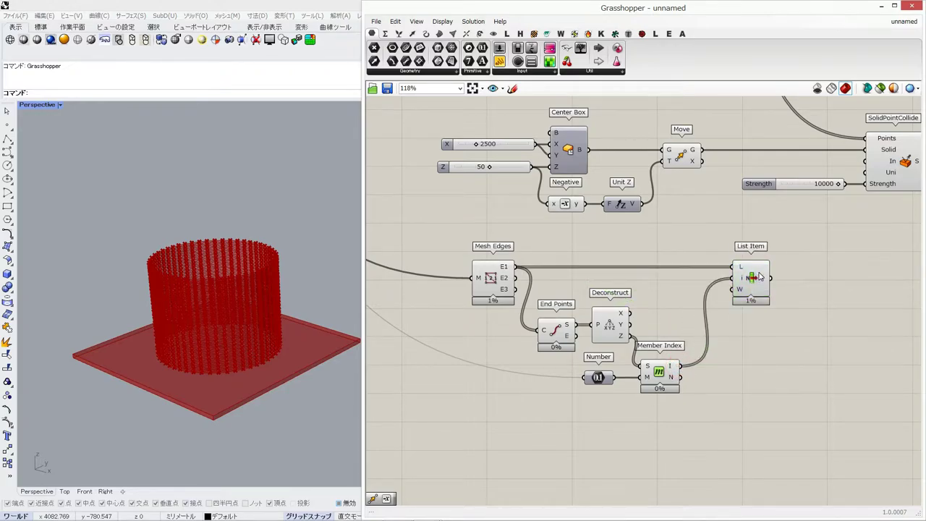
left_click(750, 281)
right_click_drag(188, 341, 187, 367)
scroll(190, 367, "up", 6)
right_click_drag(219, 331, 144, 350, "shift")
scroll(143, 351, "down", 2)
right_click_drag(144, 351, 150, 298)
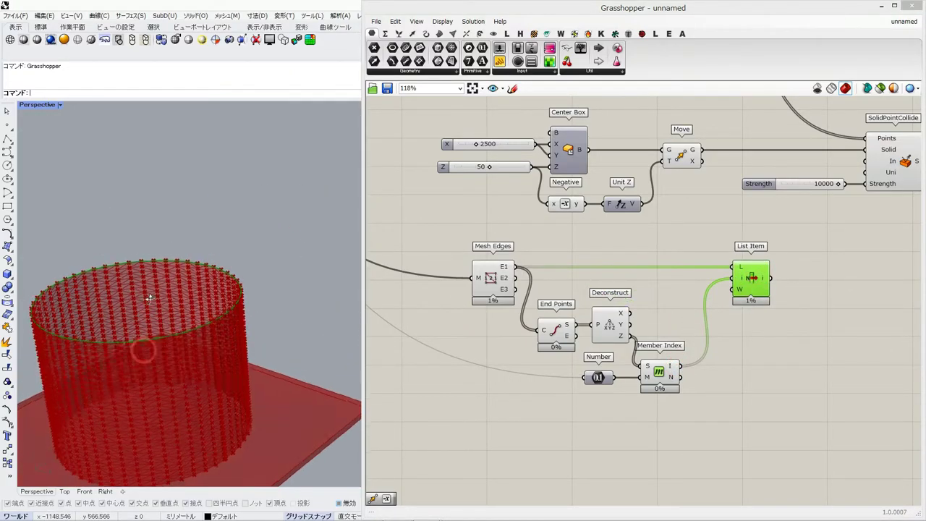
Add a Join Curves component and connect List Item's output to its curve input
left_click(791, 331)
right_click_drag(841, 337, 727, 325)
double_click(729, 328)
type("jioncur")
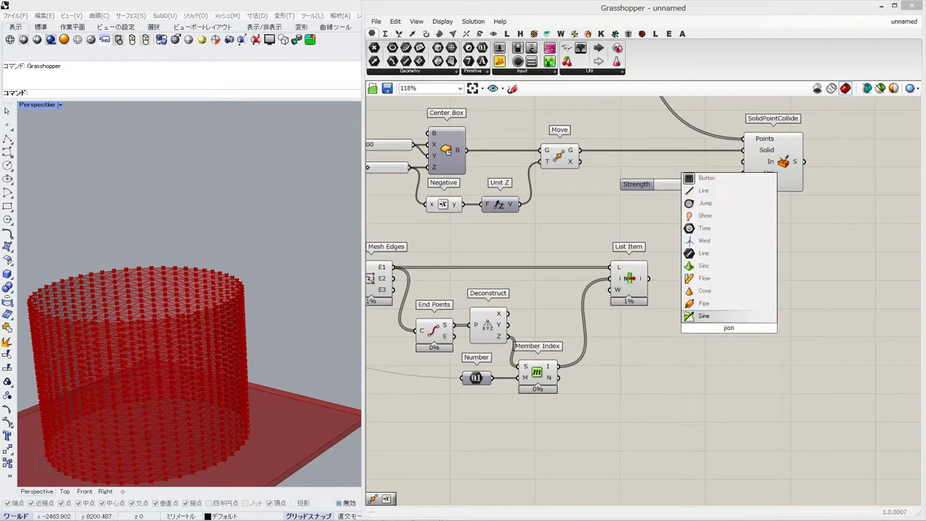
key("BackSpace")
key("BackSpace")
key("BackSpace")
key("BackSpace")
key("BackSpace")
key("BackSpace")
type("oin cur")
key("Return")
left_click_drag(649, 279, 710, 322)
left_click_drag(725, 328, 720, 289)
Add a Sub Curve component, connect the joined curve to it, and reparameterize its curve input
right_click_drag(750, 285, 669, 284)
double_click(661, 330)
type("sub")
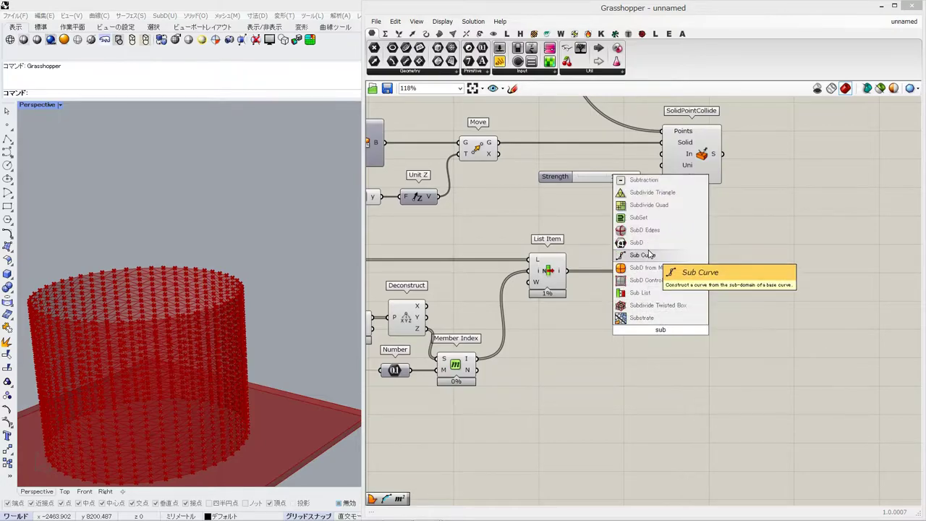
left_click(649, 255)
right_click_drag(673, 310, 627, 306)
left_click_drag(609, 327, 661, 338)
right_click(655, 331)
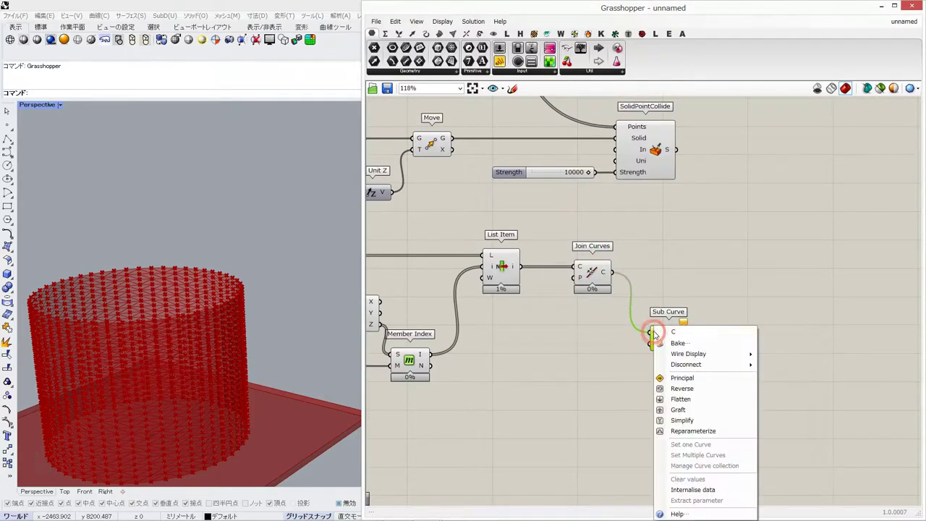
left_click(682, 431)
Add a Construct Domain component and connect it to Sub Curve's D input
double_click(599, 377)
type("domain")
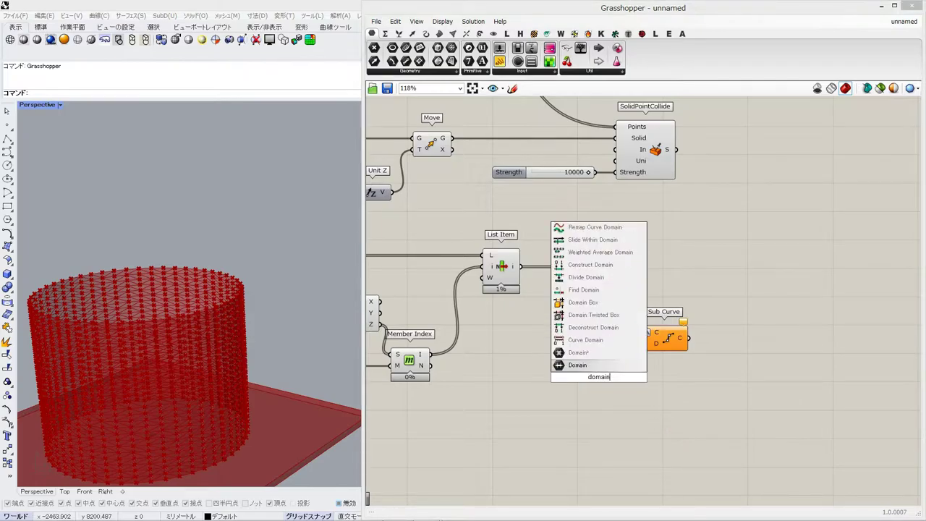
left_click(589, 264)
left_click_drag(620, 374, 594, 347)
Add number sliders set to 0.00 and 1.00, connect them as domain start and end, and check the sub curve
double_click(527, 345)
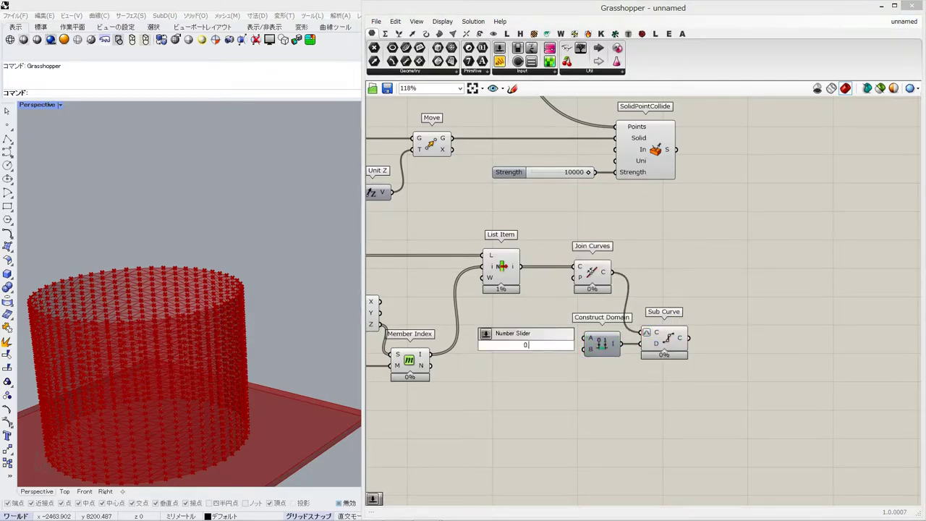
key("Return")
double_click(514, 385)
type("1")
key("Return")
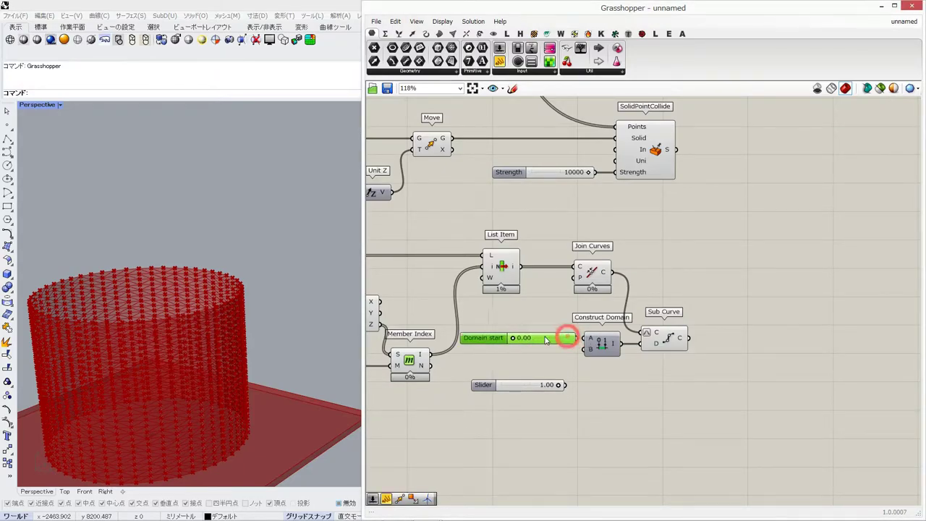
left_click_drag(709, 387, 464, 323)
left_click_drag(659, 346, 685, 345)
left_click(653, 403)
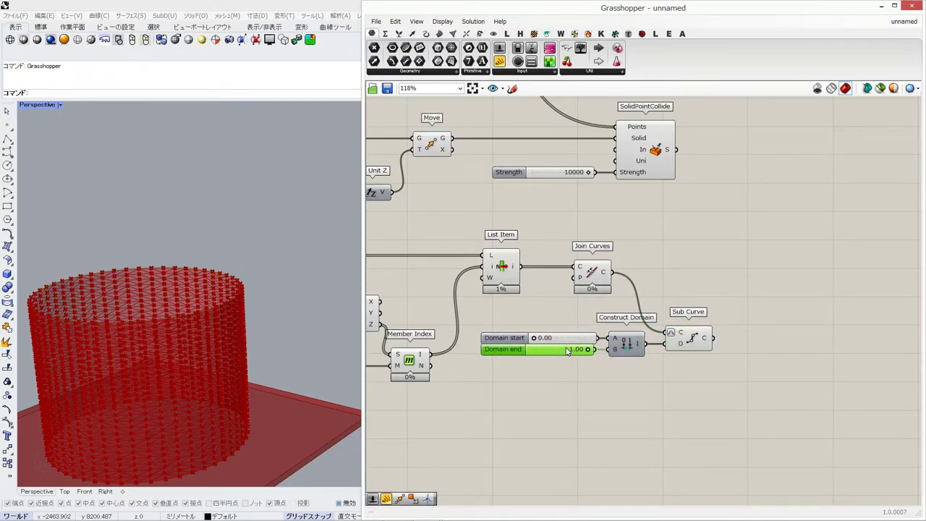
left_click(700, 338)
right_click_drag(208, 330, 206, 364)
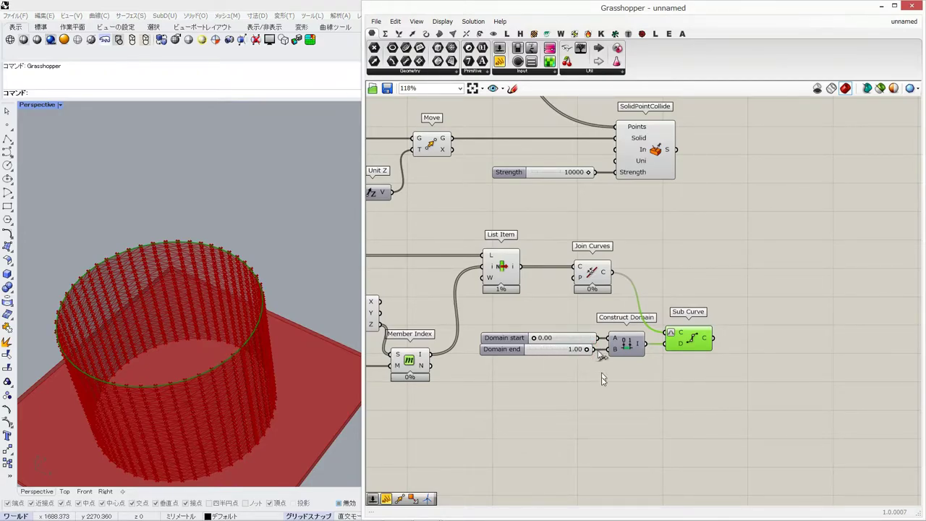
Add a Discontinuity component and connect the Join Curves output to its curve input
right_click_drag(800, 341, 680, 360)
double_click(636, 310)
type("de")
key("BackSpace")
type("isco")
key("Return")
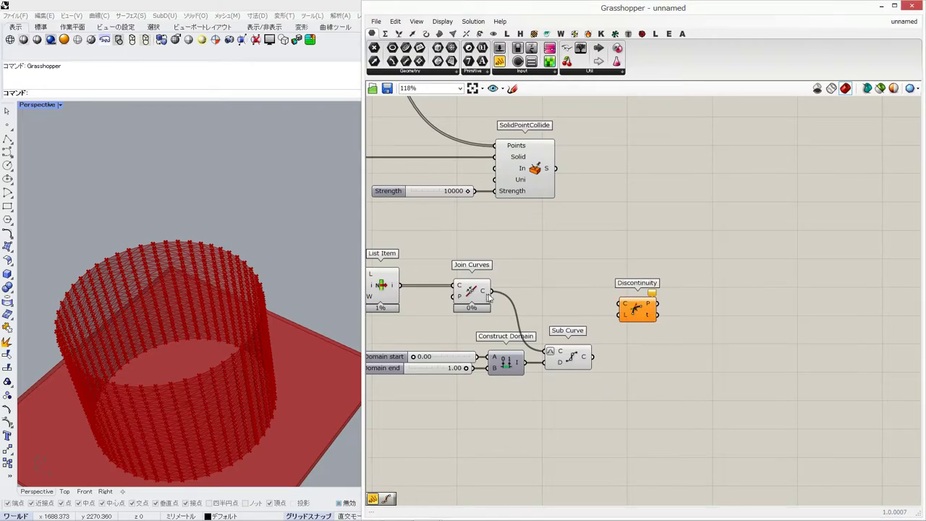
left_click_drag(613, 302, 619, 304)
left_click_drag(638, 306, 695, 294)
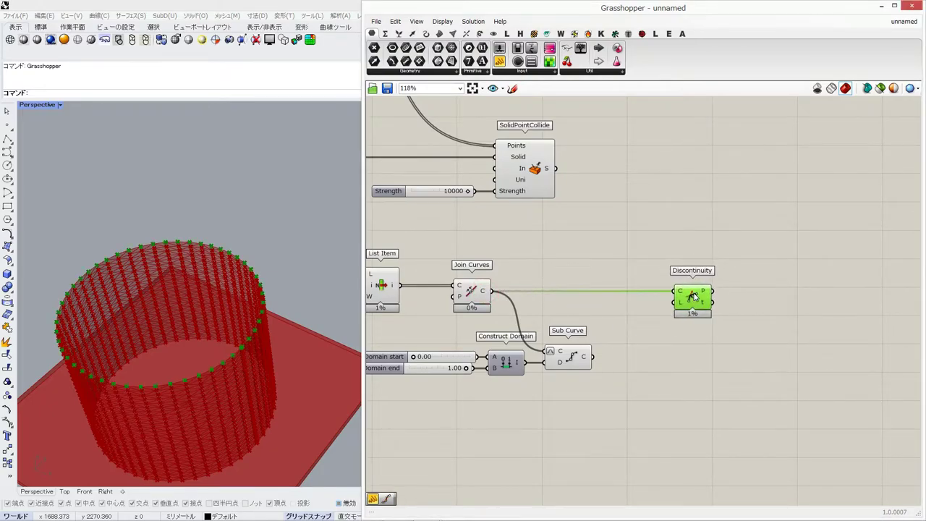
Add an Anchor goal and connect the Discontinuity points to its P input
scroll(630, 307, "up", 2)
right_click_drag(767, 303, 687, 307)
double_click(712, 306)
type("anchor")
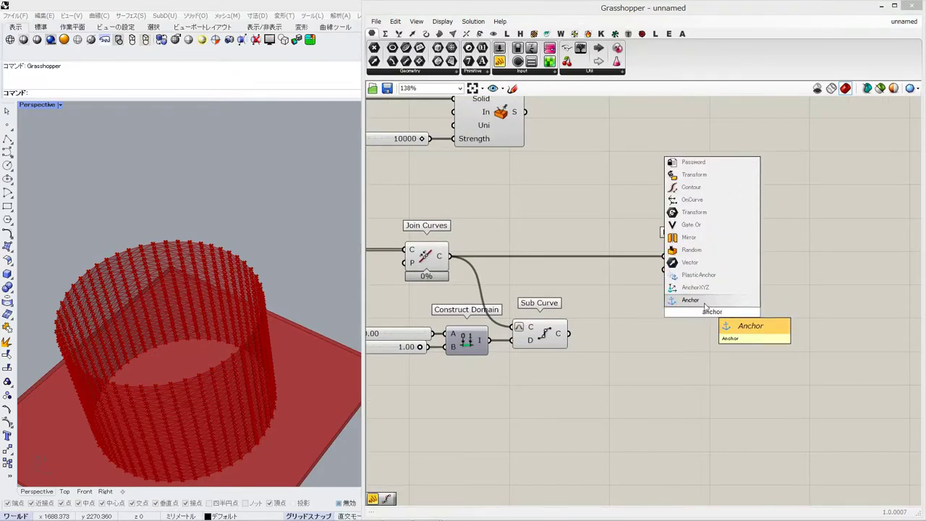
left_click(705, 302)
left_click_drag(766, 276, 849, 267)
left_click_drag(676, 269, 635, 269)
left_click(771, 315)
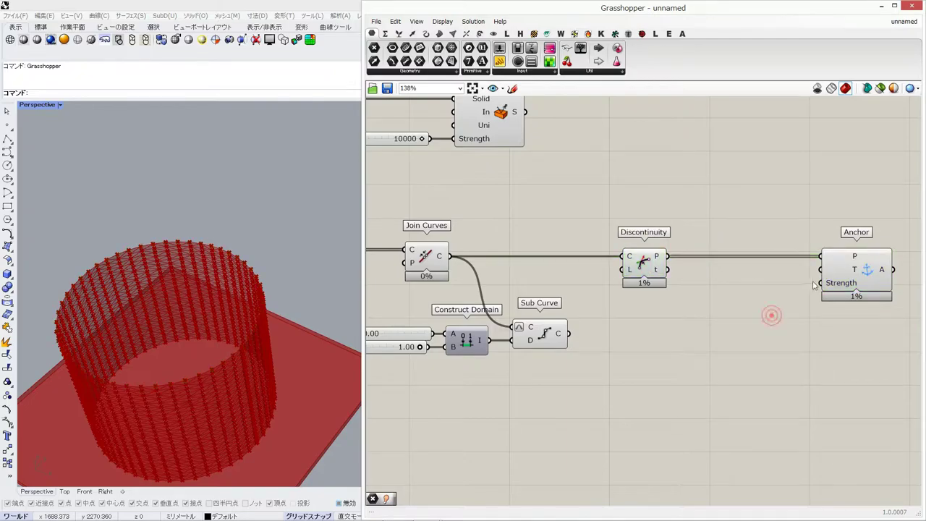
Add a List Length component and connect the Discontinuity points to it
double_click(672, 333)
type("list len")
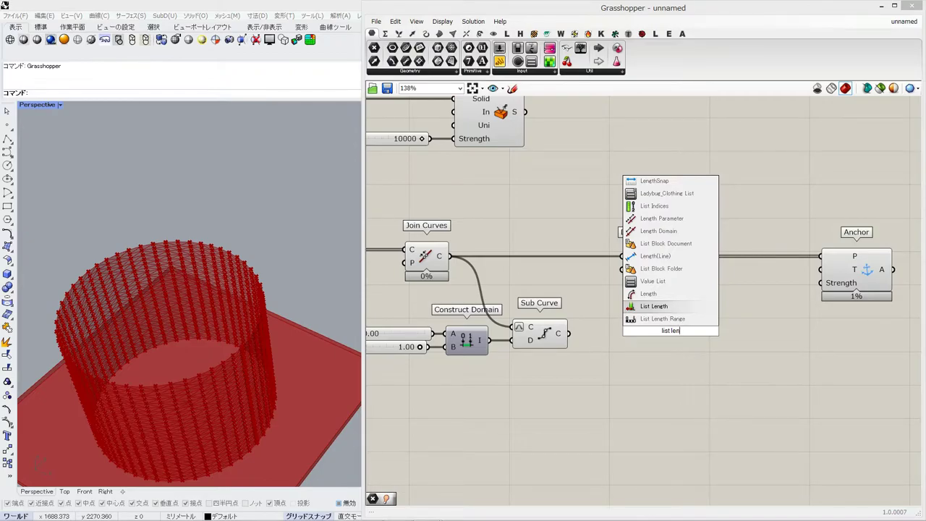
key("Return")
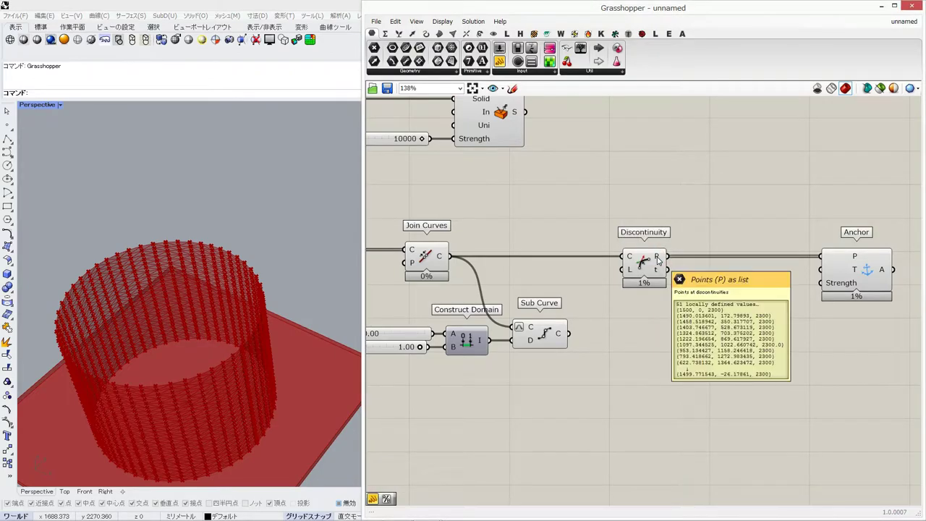
left_click_drag(664, 257, 681, 327)
left_click_drag(682, 327, 698, 313)
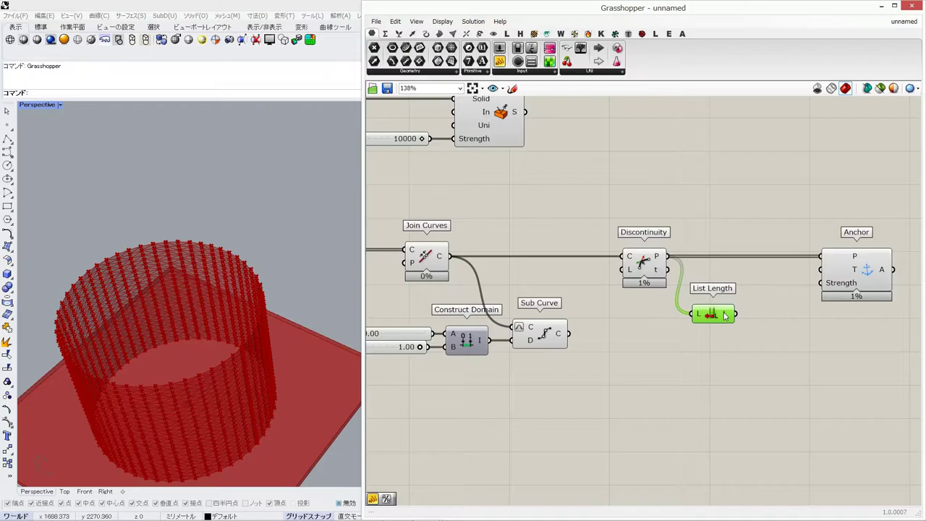
Add a Divide Curve fed by Sub Curve, with List Length driving its N input through the expression x-1
double_click(688, 395)
type("divi")
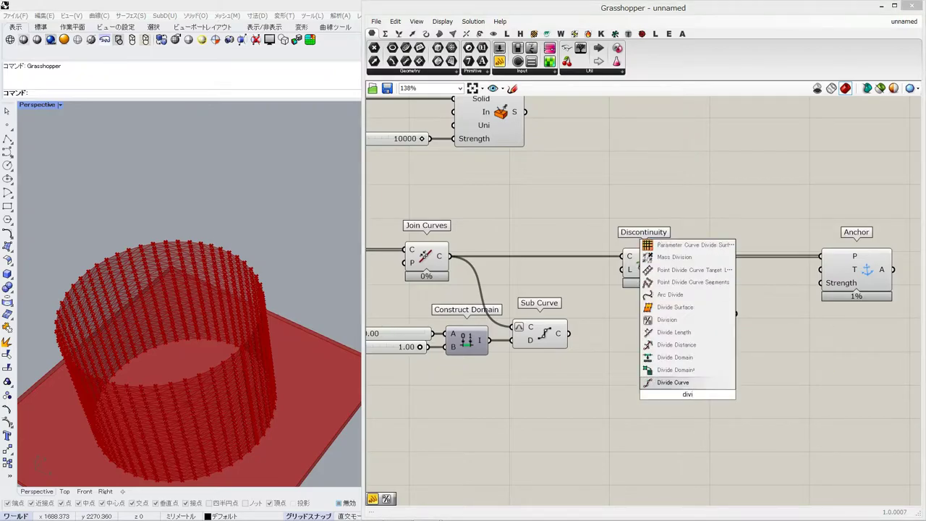
key("Return")
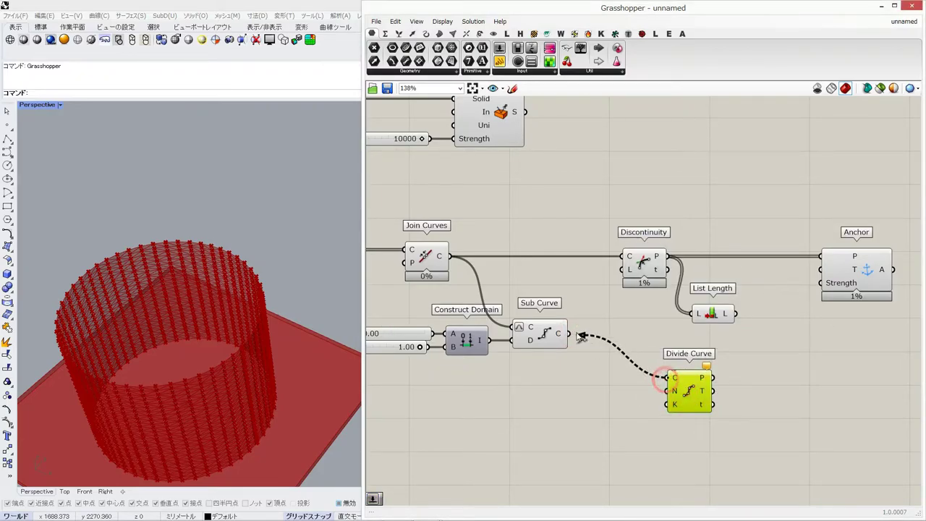
left_click_drag(705, 393, 802, 349)
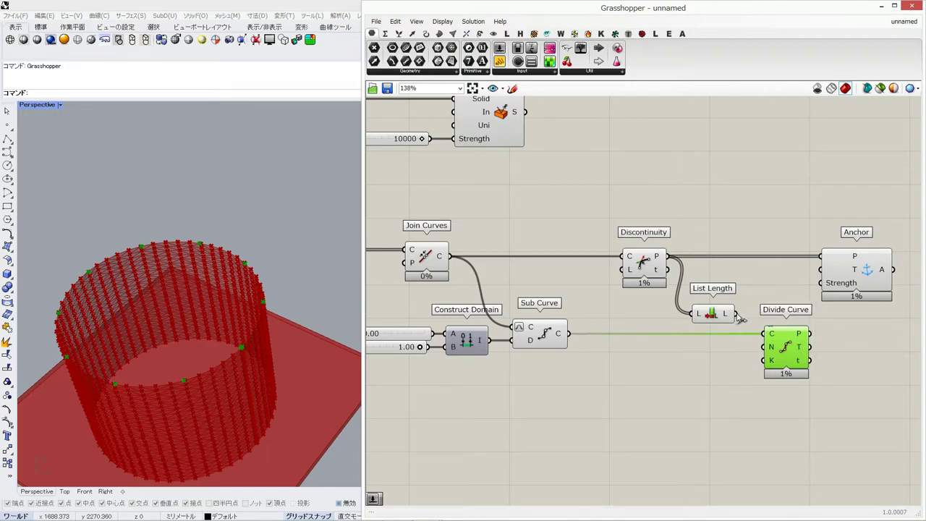
mouse_move(799, 337)
right_click(771, 346)
mouse_move(801, 431)
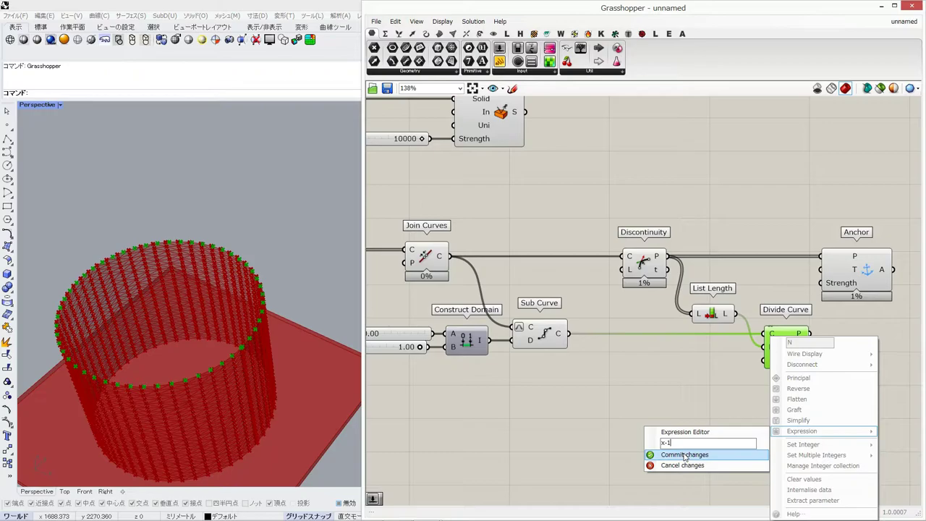
left_click(685, 456)
Compare the Discontinuity and Divide Curve points, and connect the Divide Curve points to Anchor's T input
right_click_drag(844, 351, 704, 344)
left_click_drag(714, 286, 738, 287)
right_click_drag(256, 363, 259, 331)
left_click(503, 258)
left_click(636, 337)
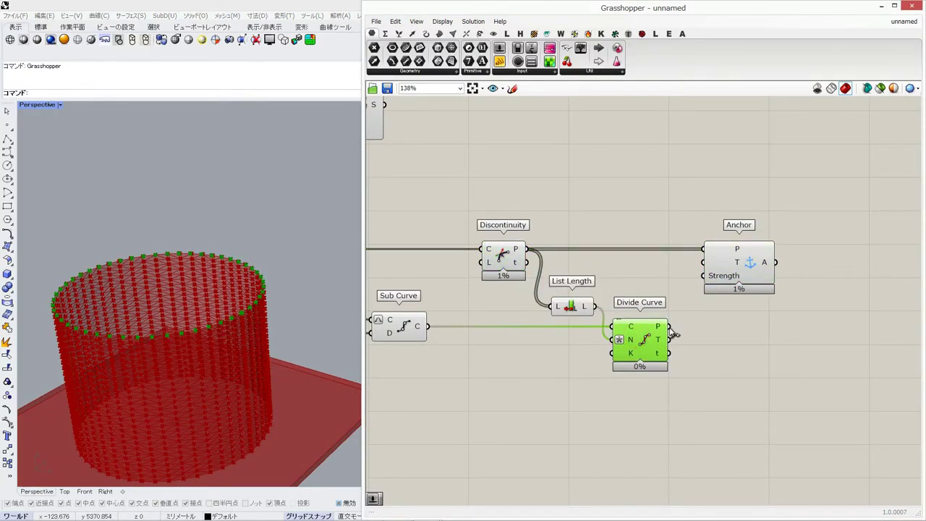
left_click_drag(695, 267, 699, 266)
left_click(722, 374)
Test the domain end slider by lowering it to about 0.31 and returning it to 1.00
right_click_drag(587, 343, 733, 322)
left_click(787, 318)
right_click_drag(674, 273, 745, 272)
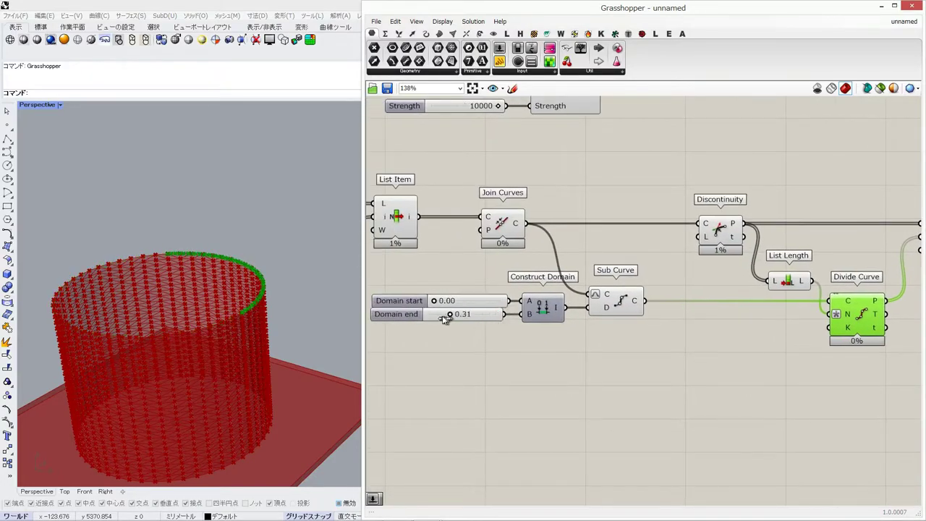
mouse_move(512, 320)
left_mouse_down()
mouse_move(442, 324)
mouse_move(514, 324)
left_mouse_up()
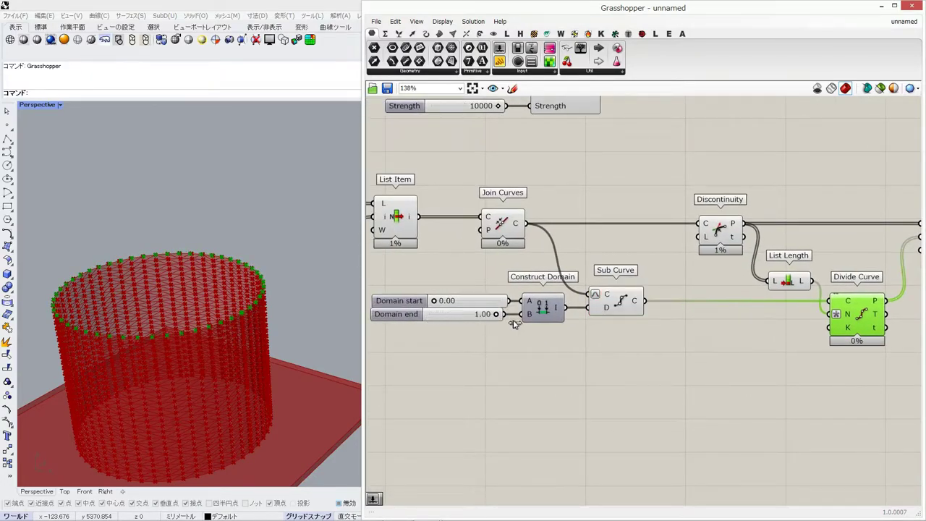
left_click(531, 388)
Arrange the Show component and the upper goal components in a column with the lower goals
right_click_drag(904, 299, 706, 292)
scroll(670, 207, "down", 5)
right_click_drag(671, 208, 739, 244)
scroll(676, 233, "down", 1)
right_click_drag(676, 233, 675, 285)
right_click_drag(658, 217, 659, 308)
left_click_drag(674, 152, 463, 366)
left_click_drag(636, 231, 760, 238)
left_click(796, 184)
scroll(796, 184, "up", 5)
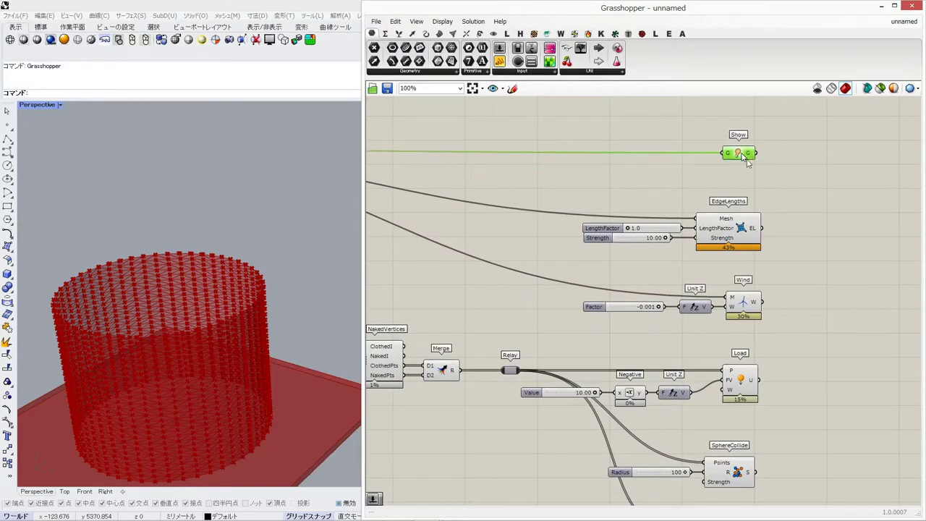
scroll(792, 217, "down", 2)
Add an Entwine component, reduce it to two inputs, and connect Show to its {0;0} input
double_click(788, 216)
type("ent")
key("Return")
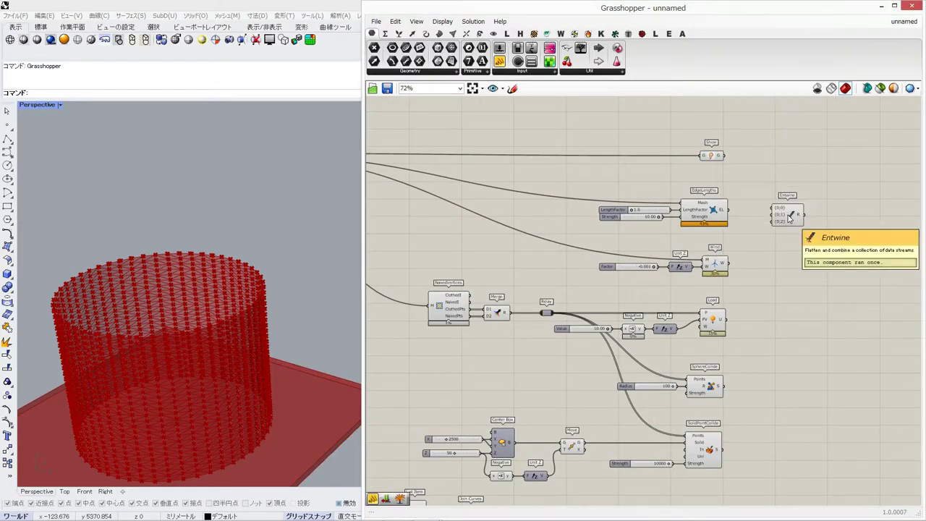
scroll(787, 219, "up", 8)
left_click(788, 235)
scroll(734, 269, "down", 3)
left_click_drag(777, 235, 783, 180)
right_click_drag(783, 180, 778, 281)
left_click_drag(587, 175, 676, 235)
Connect EdgeLengths to Entwine's {0;1} input and insert a Relay into that wire
left_click_drag(755, 286, 814, 191)
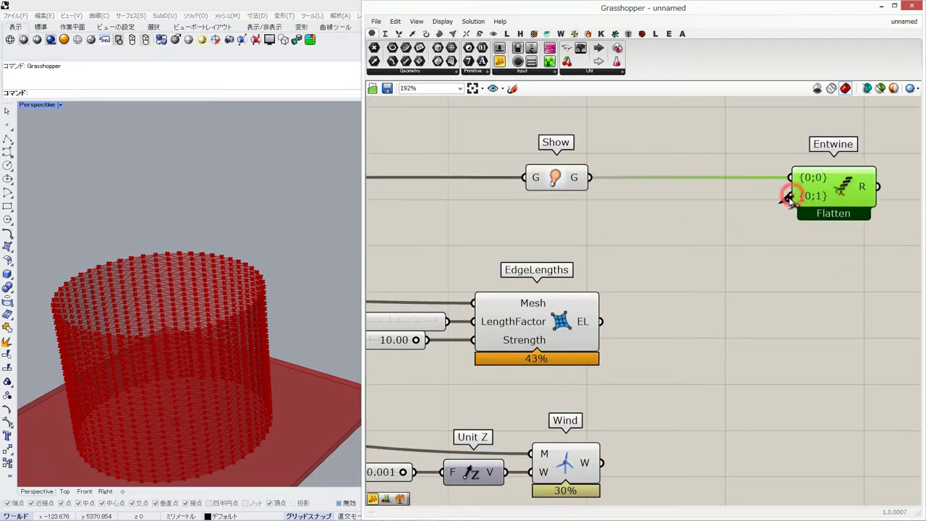
double_click(696, 263)
left_click_drag(696, 263, 775, 325)
Add the Wind, Load, SphereCollide, SolidPointCollide and Anchor outputs to the Relay's input
right_click_drag(739, 361, 748, 313)
left_click_drag(611, 418, 764, 274, "shift")
right_click_drag(738, 355, 722, 238)
scroll(719, 234, "down", 3)
left_click_drag(643, 365, 736, 187, "shift")
right_click_drag(716, 296, 683, 237)
left_click_drag(606, 415, 707, 129, "shift")
right_click_drag(688, 222, 688, 176)
scroll(619, 383, "down", 1)
scroll(692, 144, "down", 3)
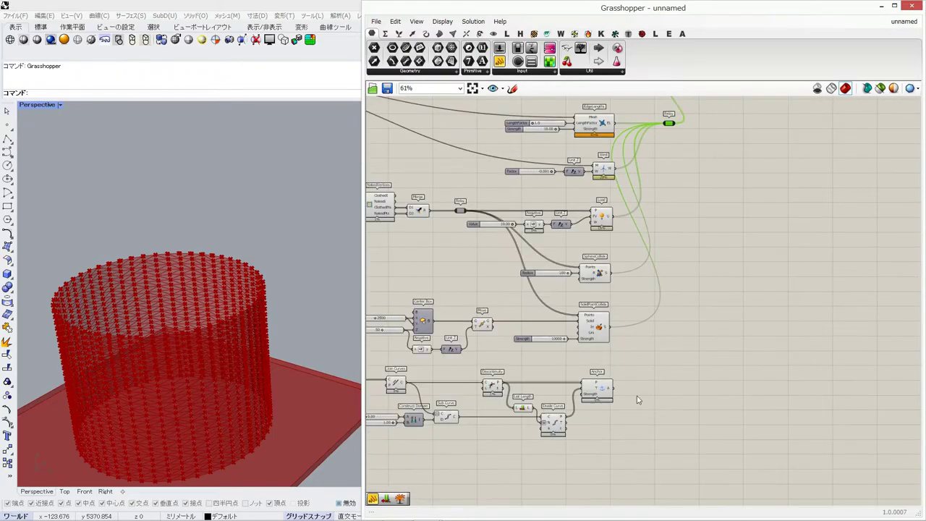
left_click_drag(659, 127, 663, 124, "shift")
Move Entwine and its Relay farther away from the goal components
left_click(695, 176)
right_click_drag(709, 165, 665, 211)
left_click_drag(686, 110, 608, 180)
left_click_drag(650, 126, 696, 135)
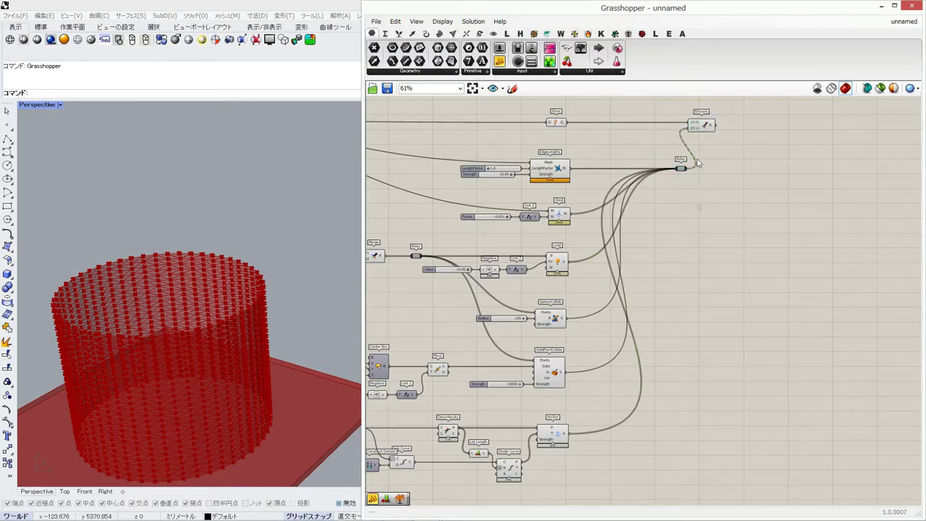
Flatten Entwine's {0;1} input
scroll(702, 151, "up", 5)
right_click(700, 160)
left_click(720, 233)
left_click(703, 232)
Select all components of the definition and turn off their preview
scroll(757, 248, "down", 9)
left_click_drag(781, 212, 446, 379)
middle_click(580, 309)
left_click(604, 280)
left_click(764, 281)
Add a BouncySolver component beside Entwine
scroll(756, 256, "up", 8)
right_click_drag(768, 242, 736, 230)
double_click(737, 230)
type("bouncy")
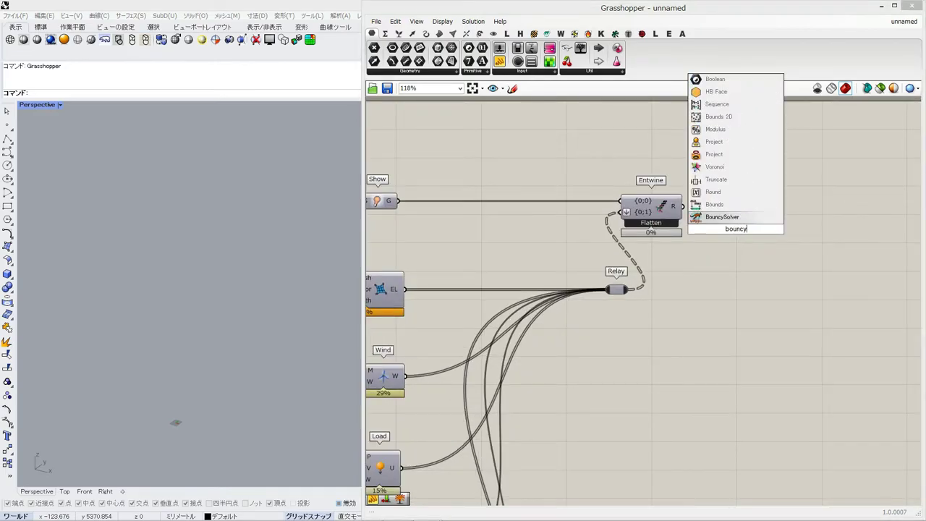
key("Return")
scroll(736, 228, "up", 1)
left_click_drag(732, 229, 784, 253)
Add a Button and a Boolean Toggle near the BouncySolver
double_click(686, 365)
type("butt")
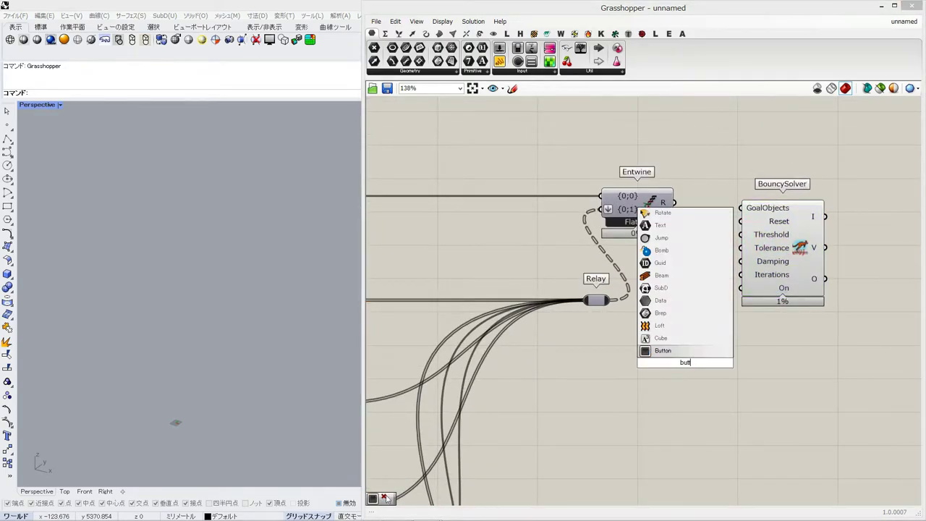
left_click(681, 352)
double_click(685, 387)
type("togg")
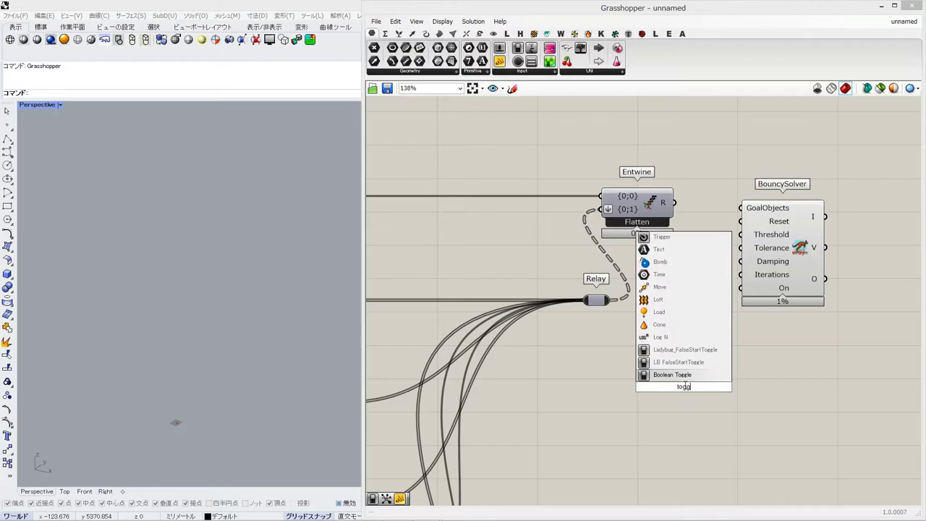
left_click(683, 377)
Connect the Button to BouncySolver's Reset, the Toggle to its On input and Entwine's result to GoalObjects
left_click_drag(673, 381, 683, 337)
left_click_drag(771, 247, 807, 297)
left_click_drag(666, 366, 684, 323)
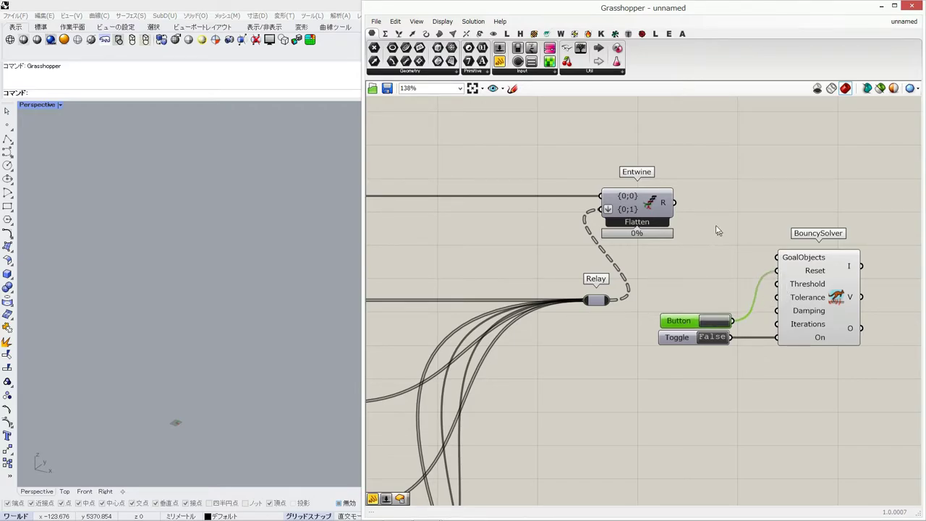
left_click_drag(761, 255, 833, 204)
mouse_move(680, 322)
left_mouse_down()
mouse_move(682, 286)
mouse_move(683, 305)
left_mouse_up()
Turn on the preview of the Move component that follows Center Box
right_click_drag(199, 419, 210, 379, "shift")
right_click_drag(554, 371, 591, 424)
scroll(749, 180, "down", 5)
scroll(590, 419, "up", 4)
right_click_drag(523, 409, 608, 386)
right_click(721, 288)
left_click(750, 308)
left_click(639, 372)
Run the simulation and set the Domain end slider to 1.00
scroll(272, 319, "down", 2)
scroll(272, 319, "up", 1)
scroll(272, 319, "down", 4)
right_click_drag(268, 325, 267, 303)
right_click_drag(886, 162, 766, 238)
right_click_drag(857, 134, 670, 297)
scroll(679, 290, "up", 5)
right_click_drag(265, 365, 302, 353)
right_click_drag(594, 349, 822, 262)
right_click_drag(550, 400, 810, 247)
right_click_drag(637, 391, 650, 331)
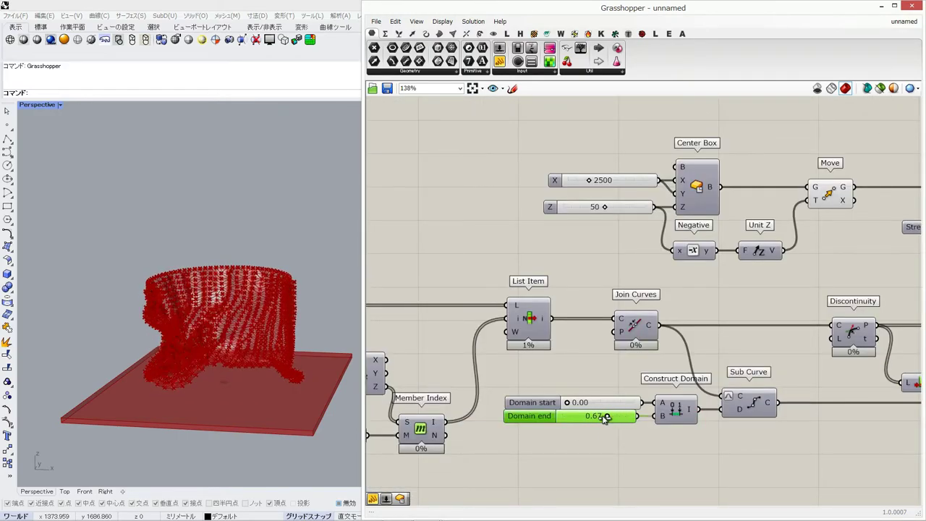
left_click_drag(600, 417, 631, 417)
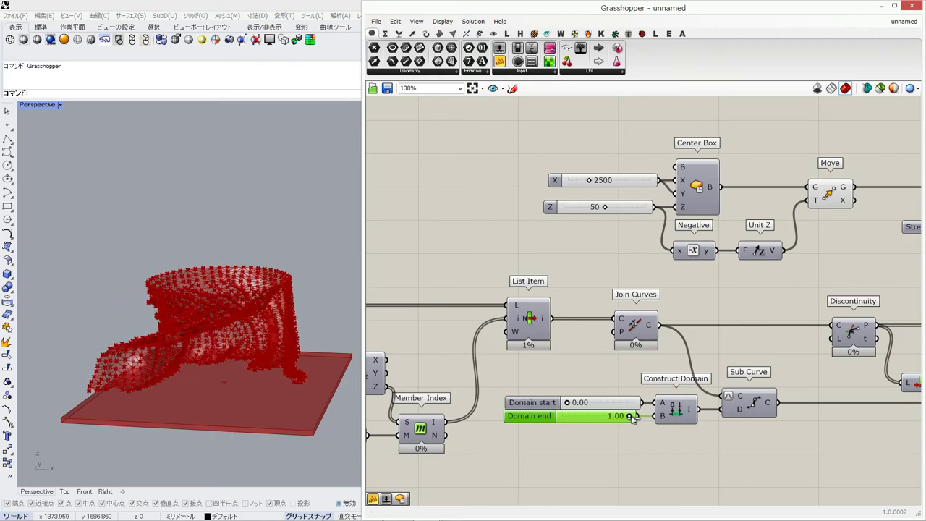
left_click(788, 279)
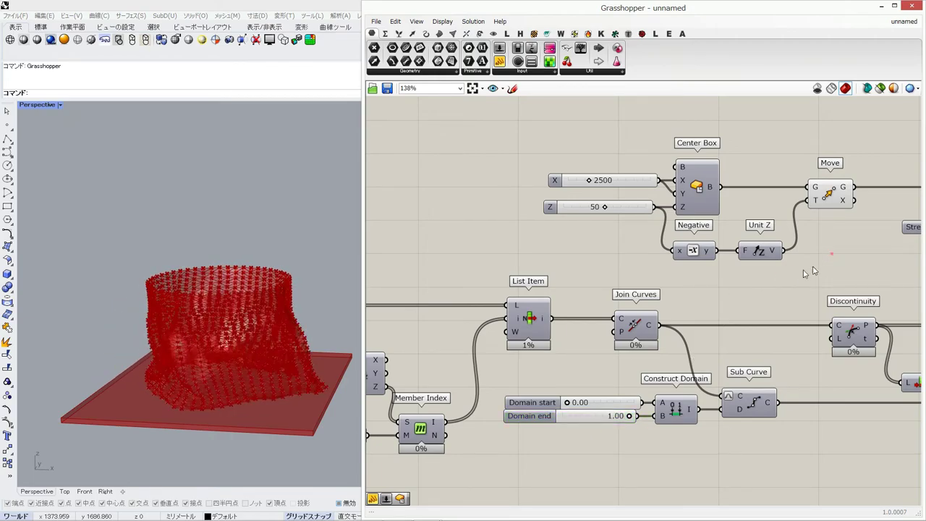
Set the solver's Toggle to False and reset the simulation with the Button
right_click_drag(836, 255, 611, 364)
mouse_move(890, 177)
right_mouse_down()
mouse_move(736, 250)
mouse_move(625, 264)
right_mouse_up()
mouse_move(748, 199)
right_mouse_down()
mouse_move(657, 310)
mouse_move(539, 384)
right_mouse_up()
right_click_drag(711, 205, 604, 317)
left_click(638, 298)
left_click(638, 283)
Turn off the BouncySolver's preview
right_click_drag(751, 276, 590, 322)
right_click(608, 278)
left_click(684, 302)
Add a List Item component and feed its list input from BouncySolver's O output
double_click(684, 300)
type("list")
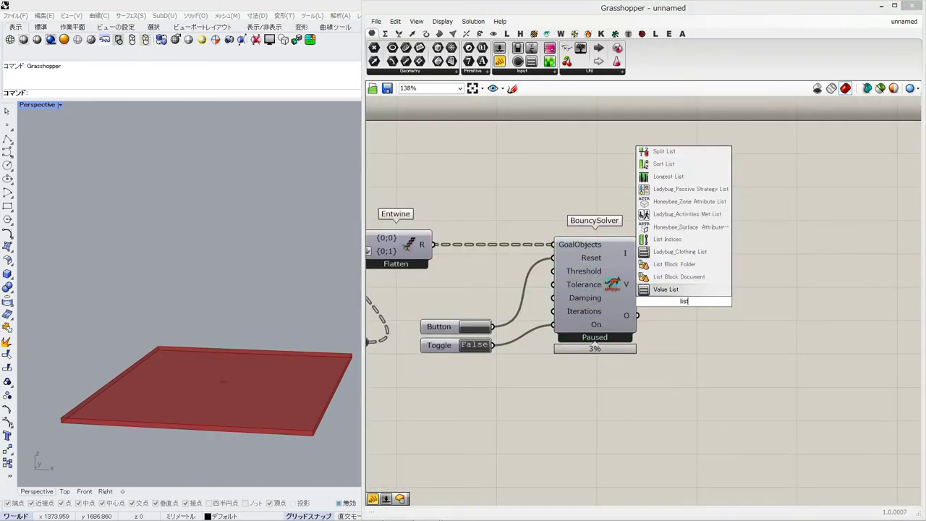
type(" ite")
key("Return")
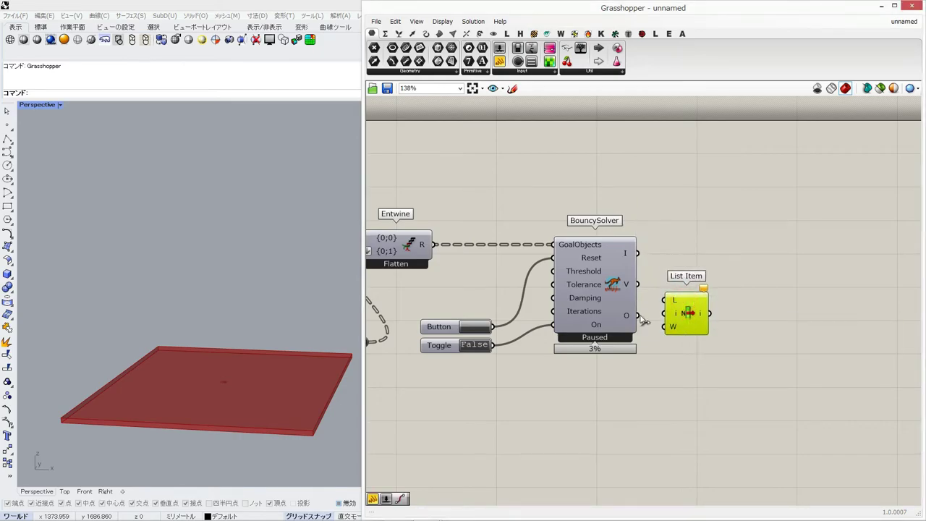
left_click_drag(636, 314, 664, 299)
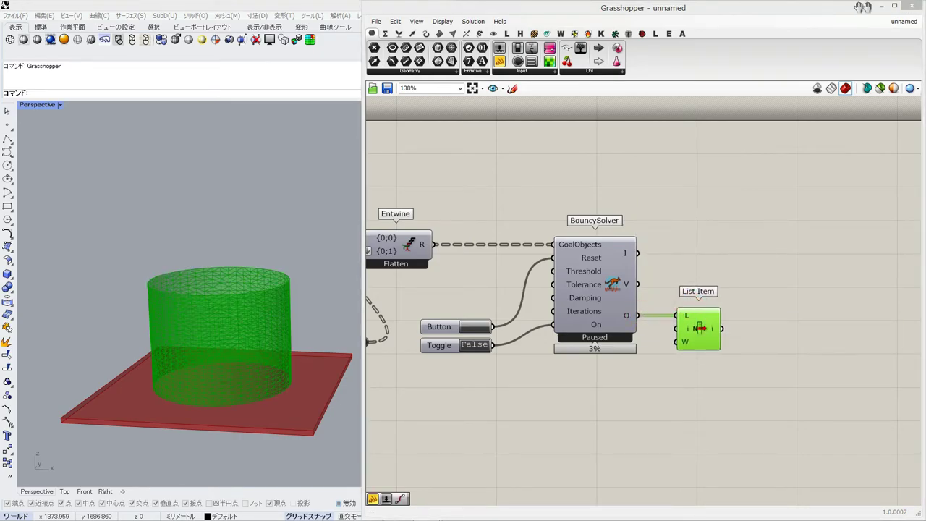
left_click(835, 256)
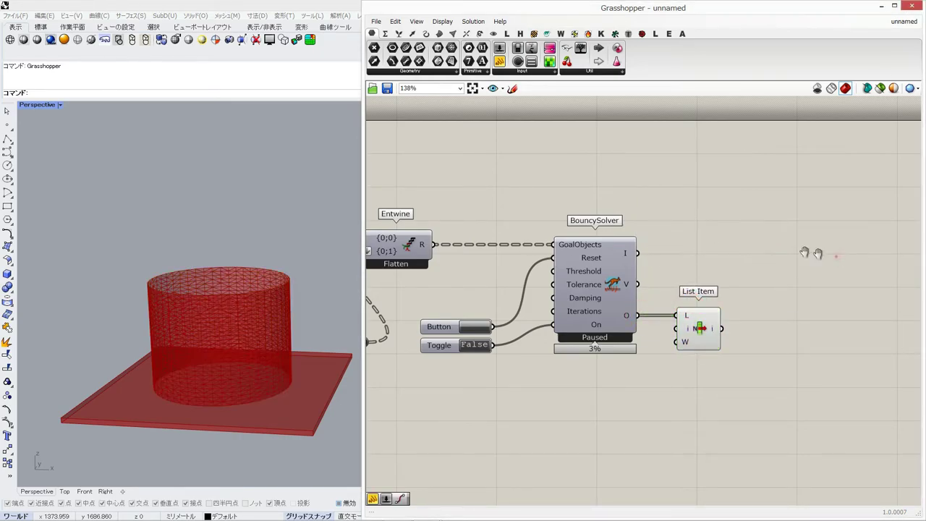
Add a Deconstruct Mesh component and connect List Item's output to its mesh input
right_click_drag(834, 255, 768, 251)
double_click(755, 349)
type("deconstruct")
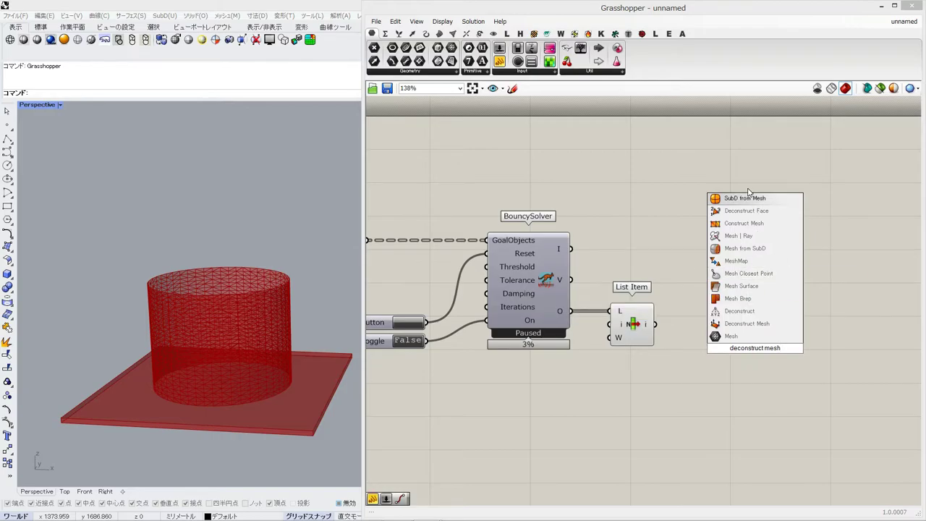
left_click(750, 324)
left_click_drag(654, 325, 725, 329)
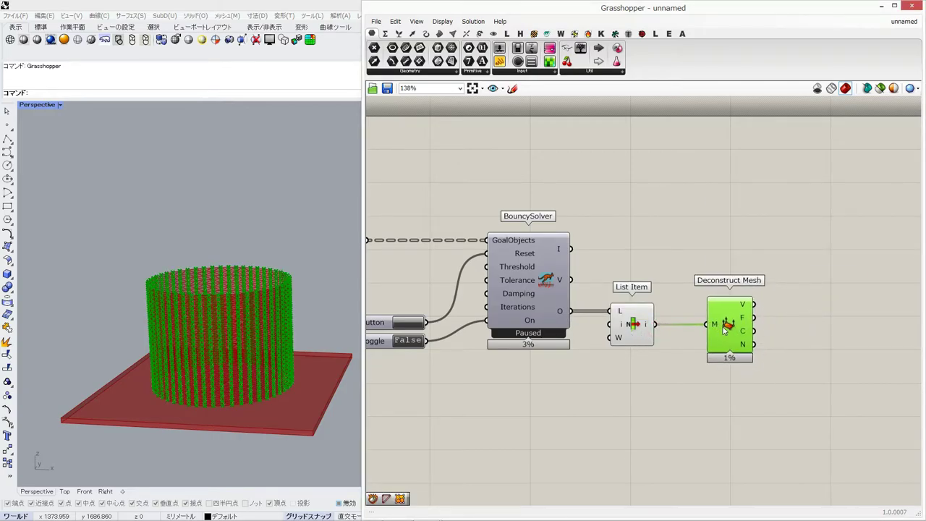
Add a Surface From Points component and connect Deconstruct Mesh's V output to its P input
right_click_drag(725, 329, 671, 324)
double_click(726, 369)
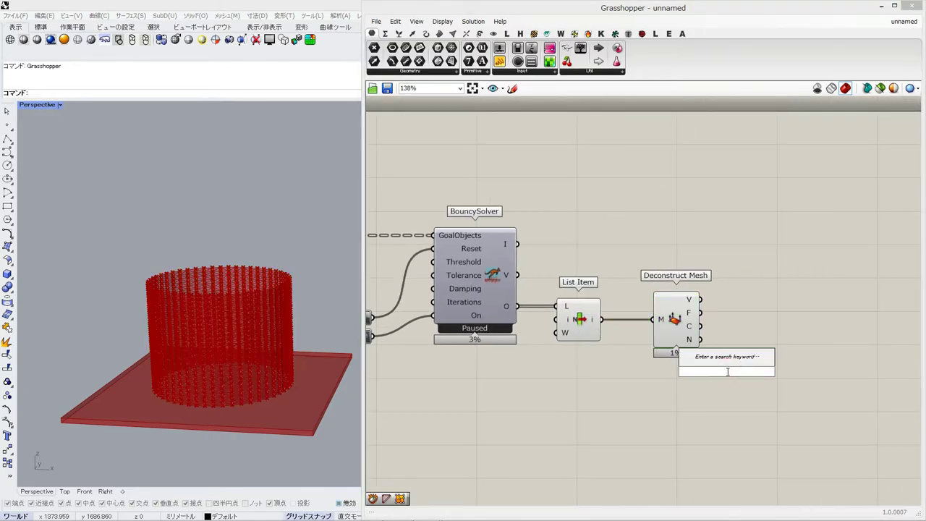
type("surface from po")
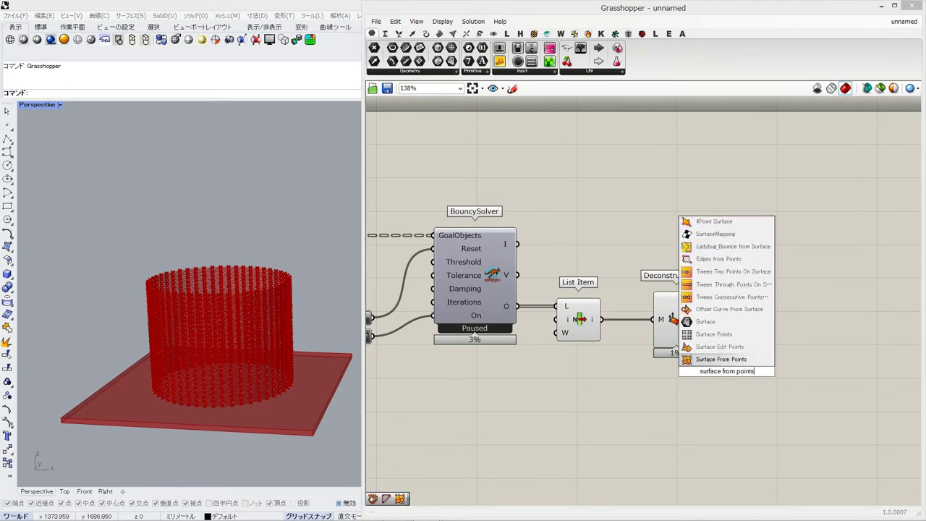
type("ints")
key("Return")
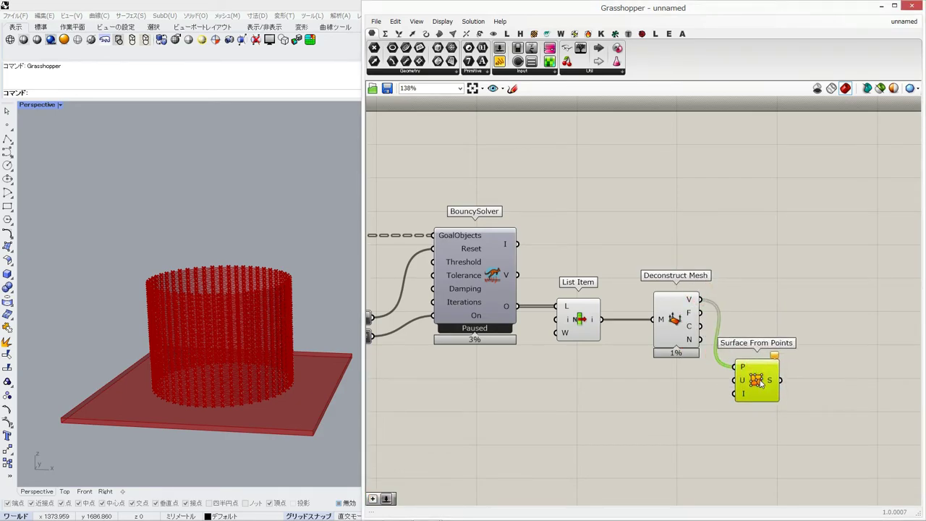
Add an Integer parameter fed by the U Count slider and set its wire display to Faint
left_click(682, 326)
scroll(624, 372, "down", 3)
right_click_drag(506, 362, 893, 347)
right_click_drag(550, 301, 775, 291)
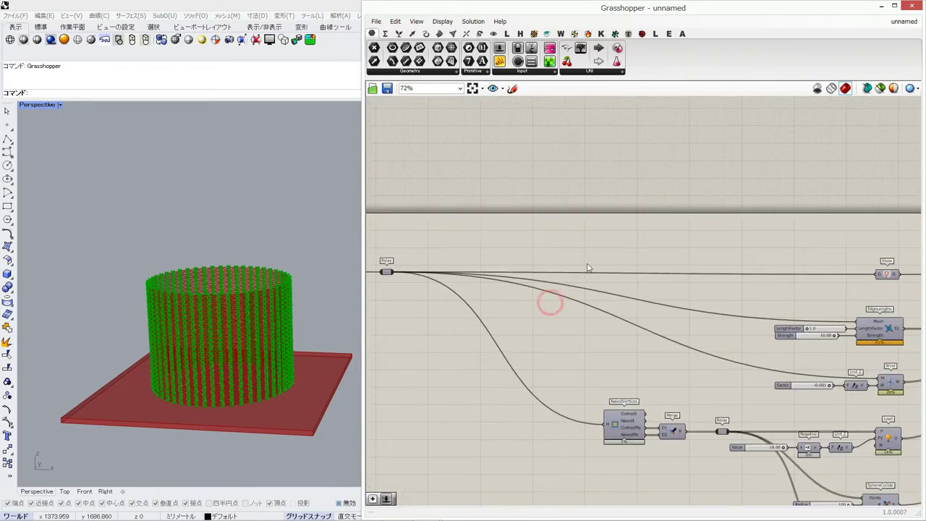
right_click_drag(600, 242, 770, 244)
left_click_drag(430, 290, 417, 328)
right_click_drag(417, 308, 545, 292)
scroll(483, 298, "up", 2)
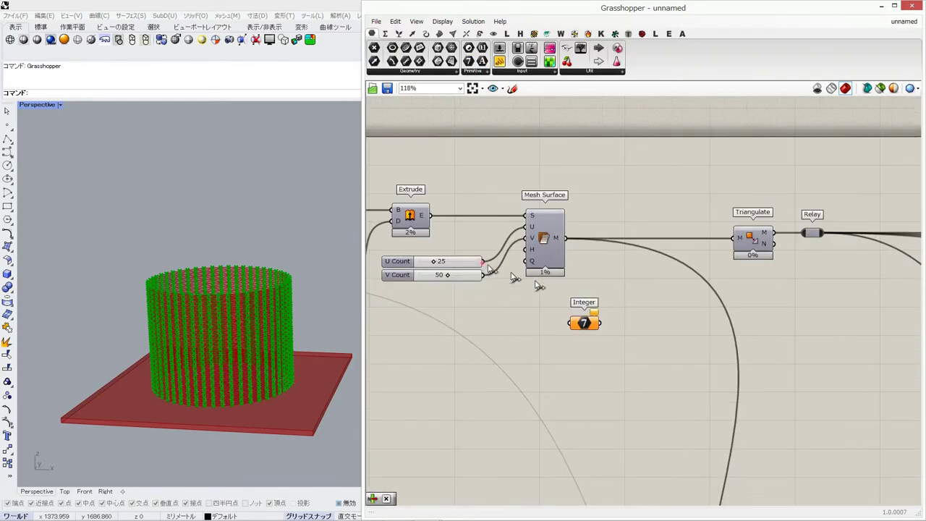
right_click(584, 324)
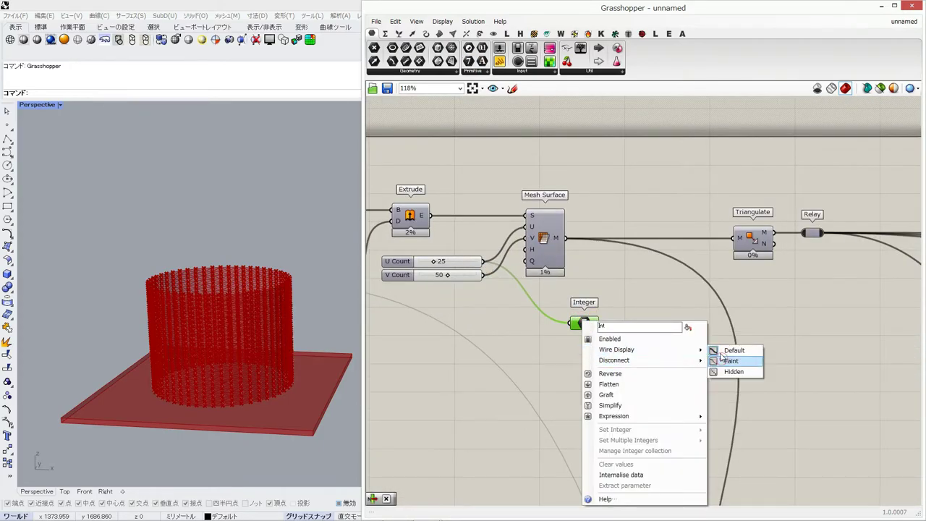
left_click(724, 362)
Move the Integer parameter beside Surface From Points and connect it to the U input
right_click_drag(738, 324, 523, 316)
scroll(520, 317, "down", 3)
left_click_drag(442, 315, 832, 323)
right_click_drag(835, 321, 395, 312)
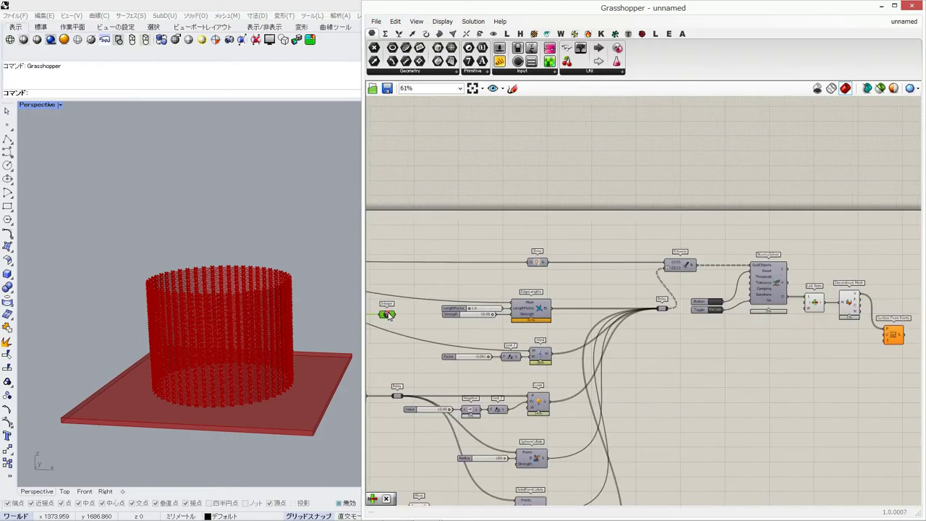
scroll(879, 342, "up", 6)
left_click_drag(722, 339, 732, 338)
left_click_drag(671, 340, 632, 338)
Apply the expression x+1 to Surface From Points' U input
right_click(742, 338)
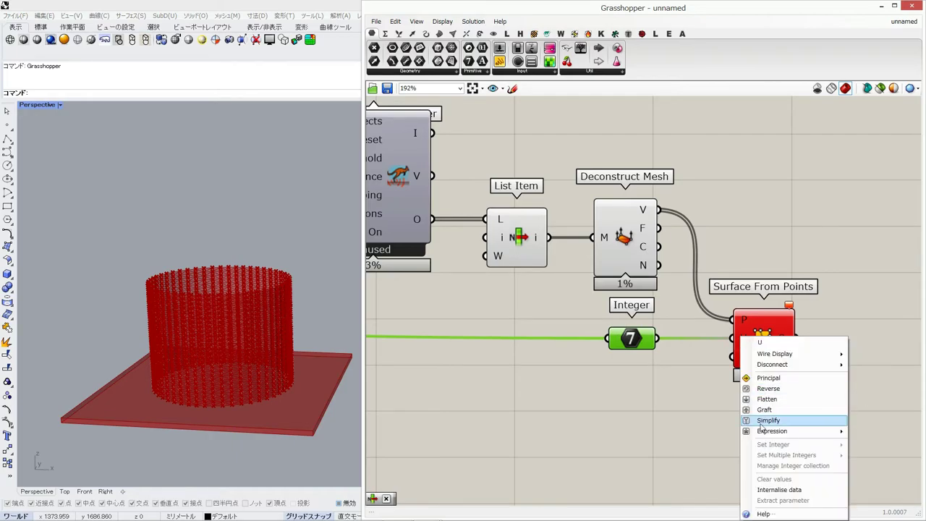
mouse_move(768, 431)
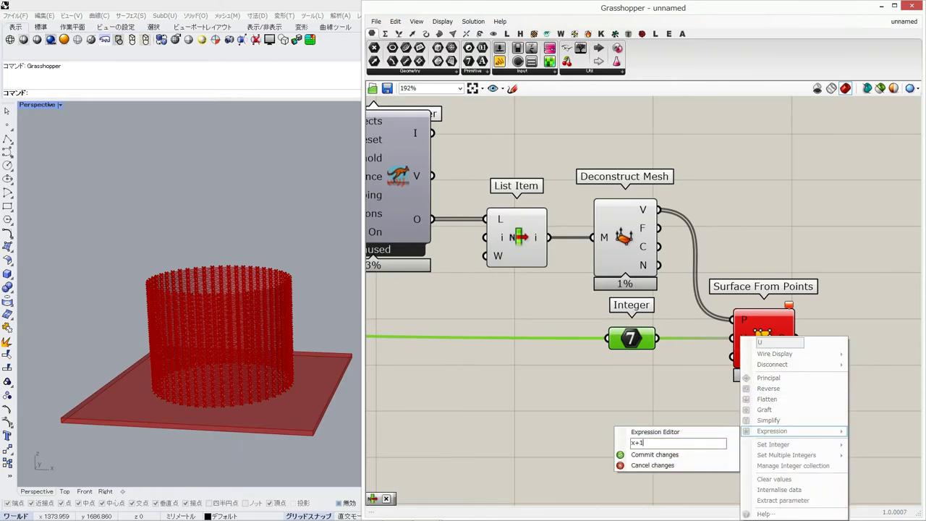
left_click(653, 453)
left_click(749, 340)
Turn off the previews of List Item and Deconstruct Mesh
right_click_drag(557, 325, 684, 325)
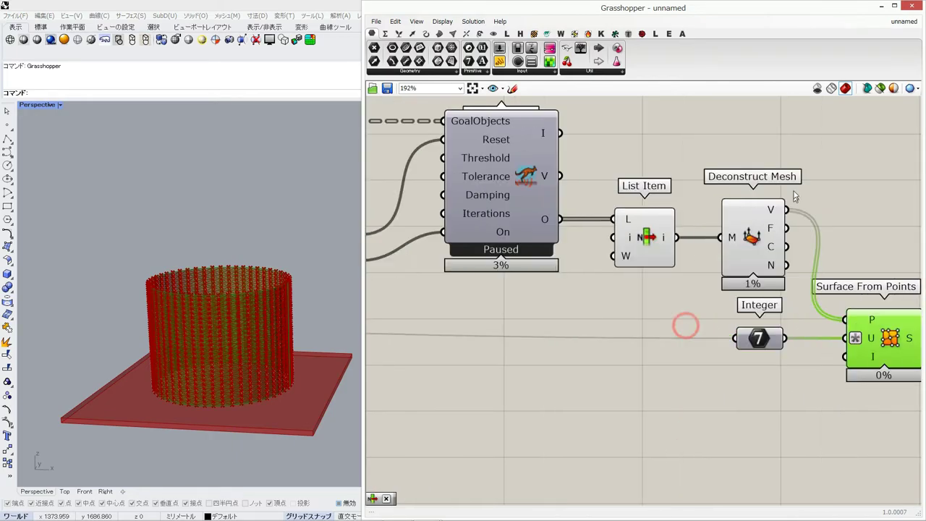
left_click_drag(590, 303, 807, 172)
middle_click(674, 198)
left_click(702, 165)
Add a Brep parameter and feed it with the geometry output of the Move component after Center Box
right_click_drag(608, 320, 525, 322)
left_click(704, 368)
right_click_drag(716, 368, 644, 345)
right_click_drag(785, 364, 645, 356)
scroll(640, 347, "down", 3)
right_click_drag(558, 341, 821, 236)
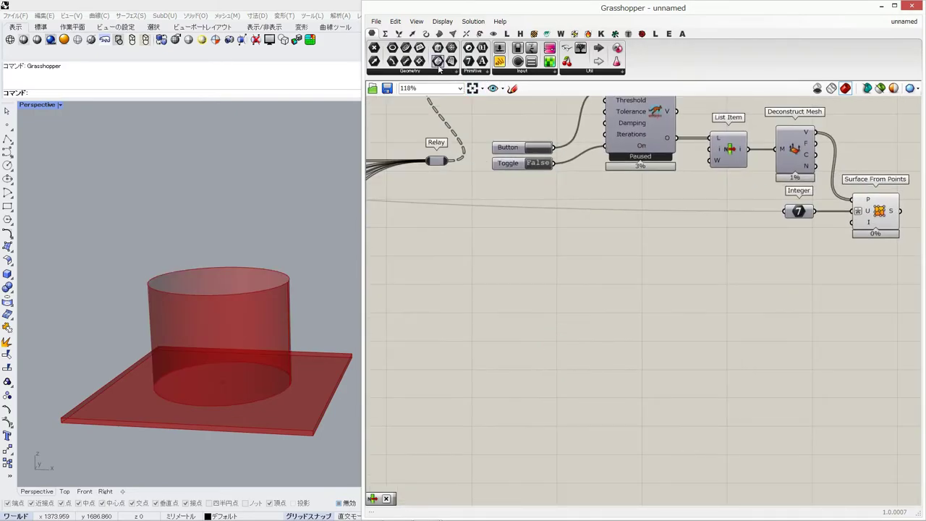
left_click_drag(437, 191, 437, 288)
right_click_drag(436, 341, 713, 227)
scroll(713, 227, "down", 2)
left_click_drag(711, 184, 414, 352)
right_click_drag(405, 358, 487, 334)
scroll(463, 357, "up", 3)
Place the Brep parameter below Surface From Points and turn off the Move component's preview
left_click_drag(496, 328, 857, 199)
left_click(472, 339)
right_click(472, 338)
left_click(481, 353)
scroll(567, 313, "down", 3)
right_click_drag(856, 199, 512, 313)
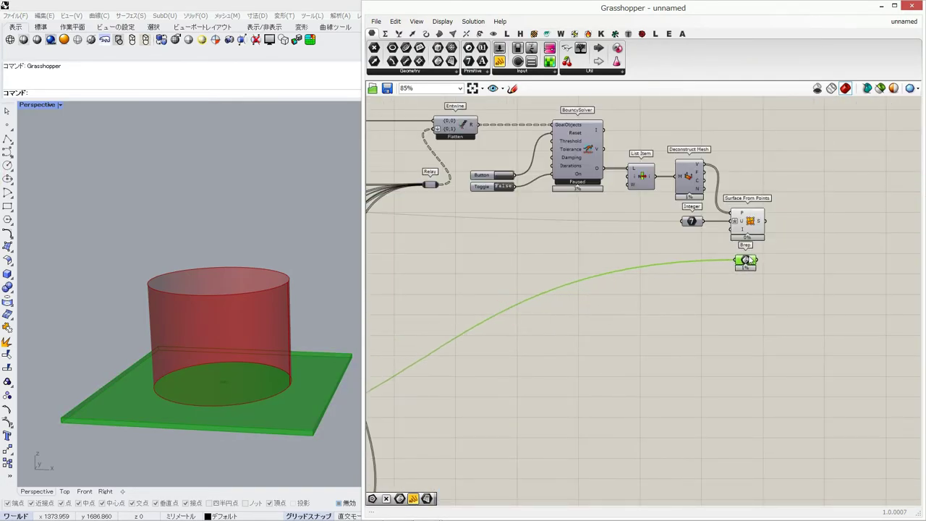
Set the Brep parameter's wire display to Faint
scroll(749, 261, "up", 4)
right_click(740, 261)
left_click(889, 323)
left_click(800, 299)
left_click_drag(749, 261, 760, 261)
Add a Custom Preview component beside Surface From Points and a copy of it beside the Brep
right_click_drag(904, 185, 800, 242)
double_click(758, 227)
type("cus")
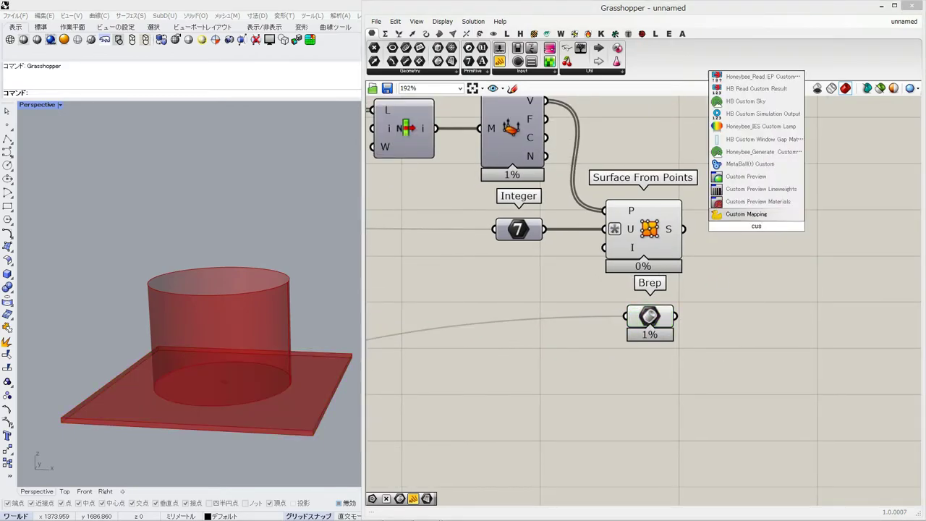
left_click(741, 178)
left_click_drag(753, 238, 790, 342, "alt")
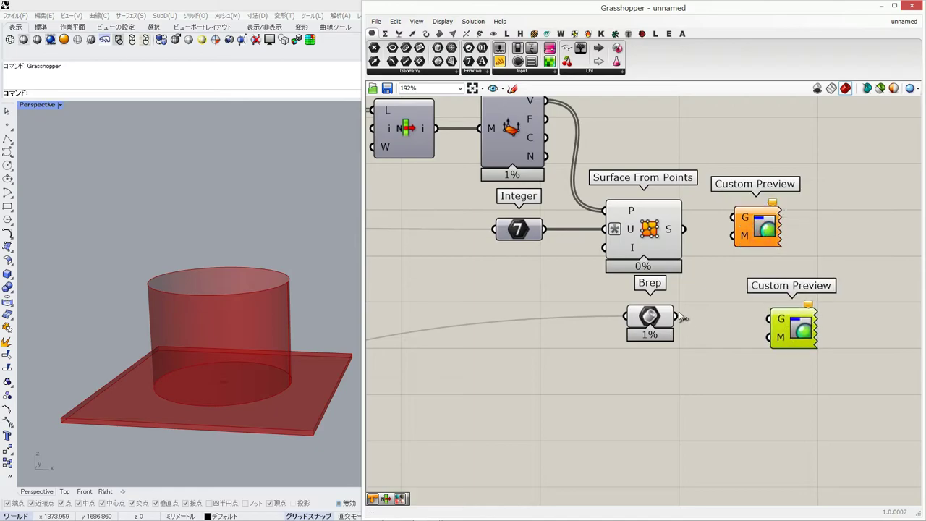
Connect Surface From Points and the Brep each to its own Custom Preview's G input and align the components
left_click_drag(684, 228, 734, 217)
left_click_drag(754, 232, 800, 241)
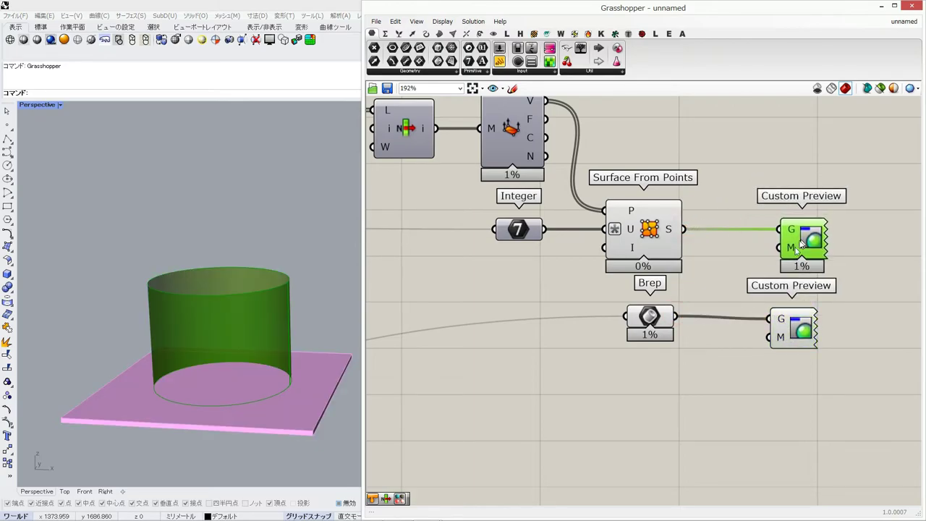
left_click_drag(781, 328, 790, 325)
left_click_drag(811, 368, 630, 311)
left_click_drag(787, 323, 790, 343)
left_click_drag(850, 241, 778, 371)
Add a white Colour Swatch and connect it to the M input of the surface's Custom Preview
double_click(723, 279)
type("col")
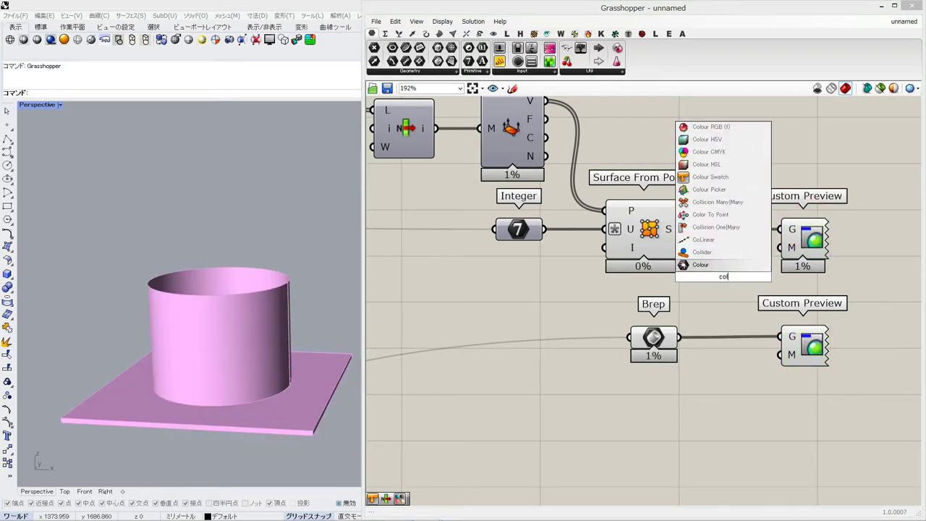
type("our")
left_click(710, 239)
left_click_drag(705, 274, 687, 290)
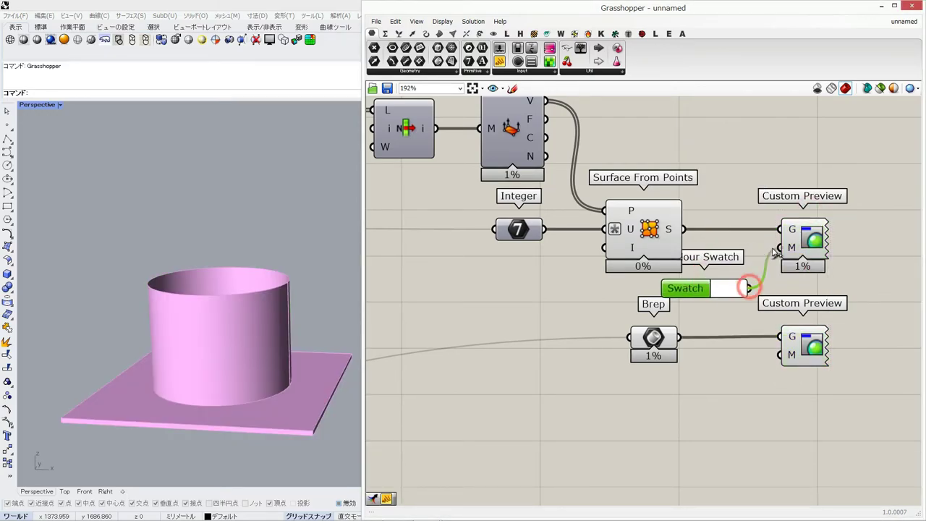
left_click_drag(773, 252, 780, 248)
Add a second Colour Swatch below the Brep and set its colour to cyan
double_click(702, 372)
type("colour")
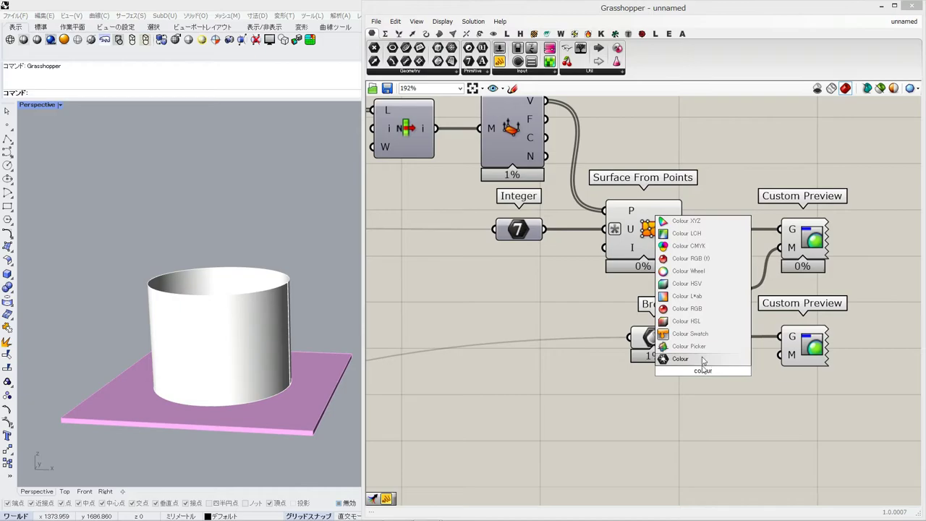
left_click(690, 334)
left_click(731, 370)
left_click(811, 467)
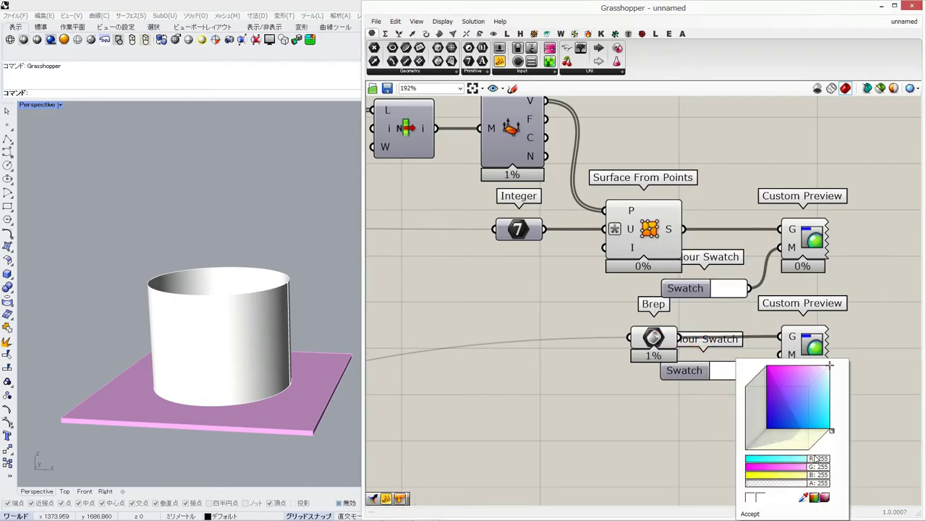
left_click(693, 429)
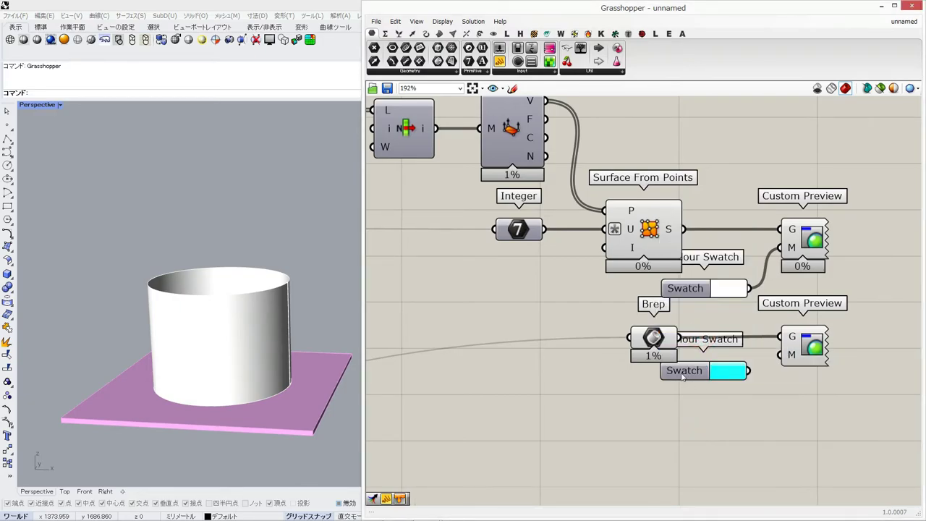
Connect the cyan Colour Swatch to the M input of the Brep's Custom Preview
left_click(721, 390)
left_click(667, 434)
left_click_drag(741, 379, 779, 354)
left_click(795, 414)
right_click_drag(278, 368, 236, 388)
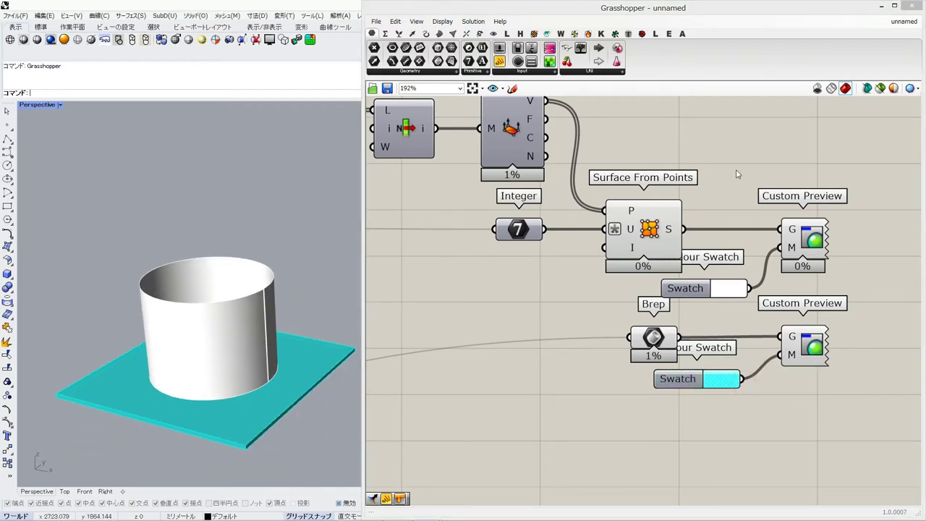
Turn off the previews of Surface From Points and the Brep parameter
left_click_drag(737, 172, 573, 370)
middle_click(573, 365)
left_click(548, 330)
left_click(489, 266)
right_click_drag(369, 273, 616, 279)
right_click_drag(186, 387, 212, 362)
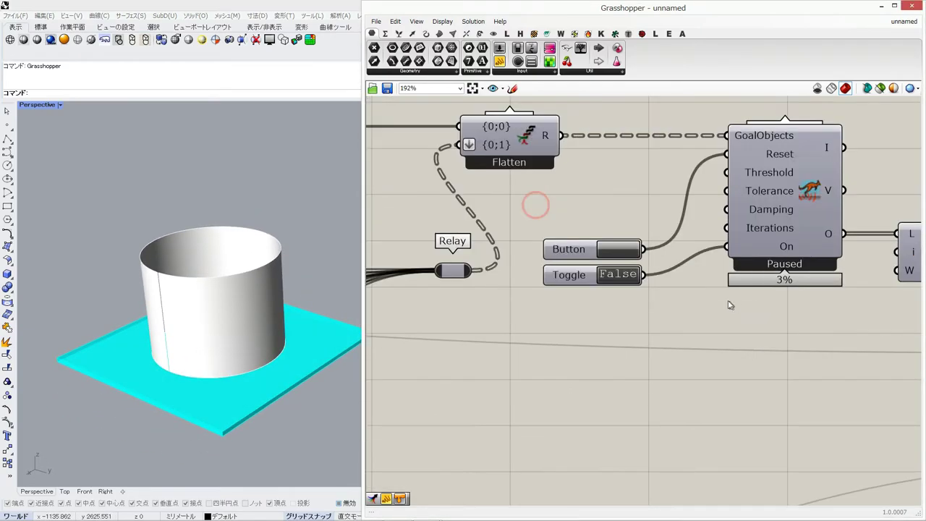
Lower the Domain end value of the Sub Curve's domain to test the running cloth simulation, and return it to 1.00
scroll(822, 238, "down", 2)
right_click_drag(651, 359, 728, 258)
scroll(729, 259, "down", 2)
right_click_drag(606, 408, 702, 253)
right_click_drag(537, 433, 810, 233)
right_click_drag(526, 301, 577, 309)
scroll(578, 309, "up", 2)
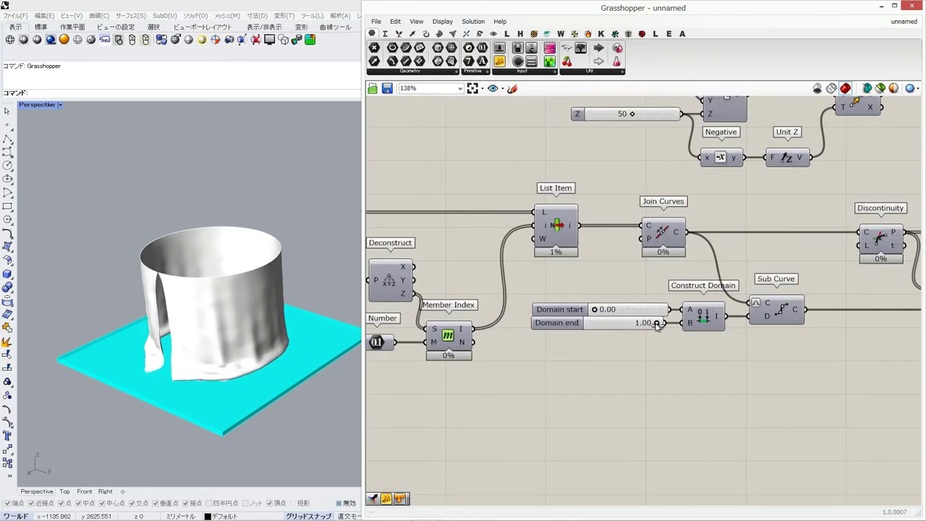
left_click_drag(644, 327, 626, 326)
right_click_drag(281, 374, 191, 442)
scroll(248, 413, "up", 1)
right_click_drag(271, 392, 232, 359)
scroll(233, 362, "up", 1)
left_click_drag(626, 325, 674, 327)
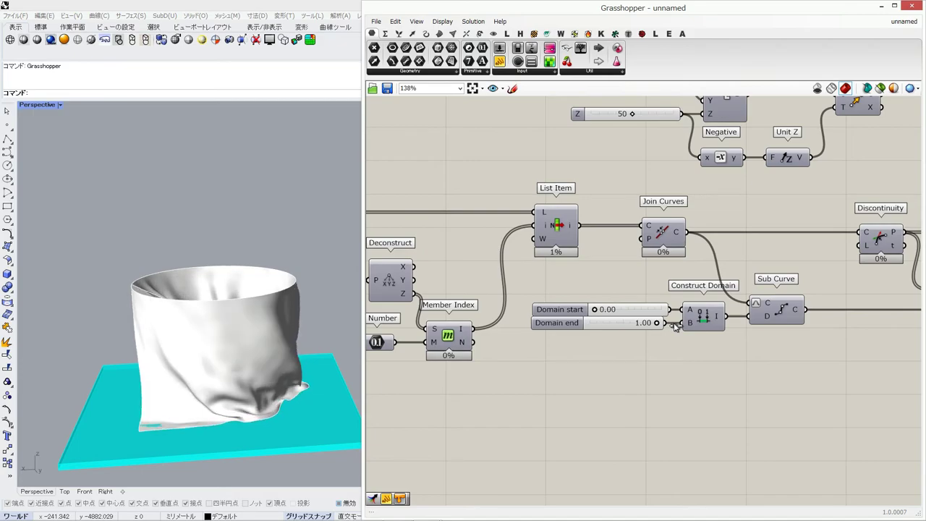
Reduce the Sub Curve's Domain end value to 0.33 and adjust it further so the cloth hangs from only part of its rim
left_click_drag(659, 326, 612, 326)
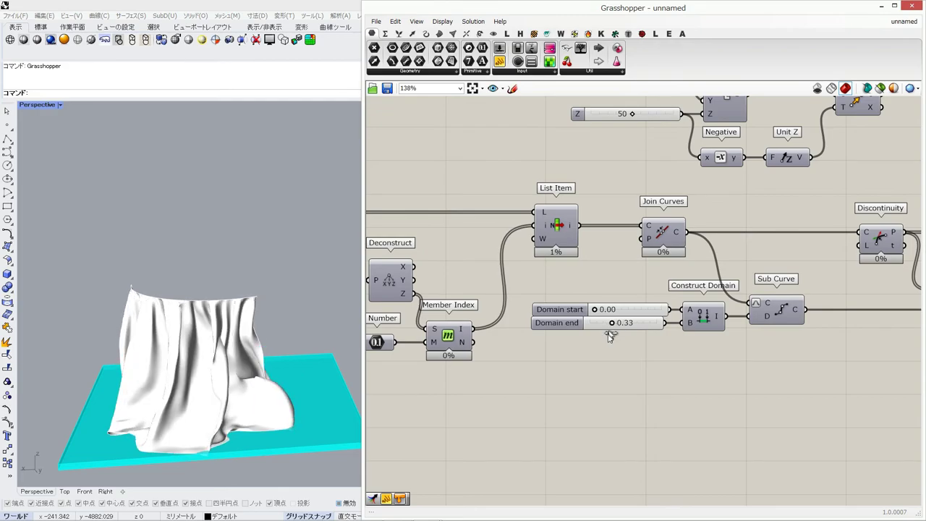
left_click_drag(612, 326, 597, 368)
right_click_drag(236, 283, 233, 262)
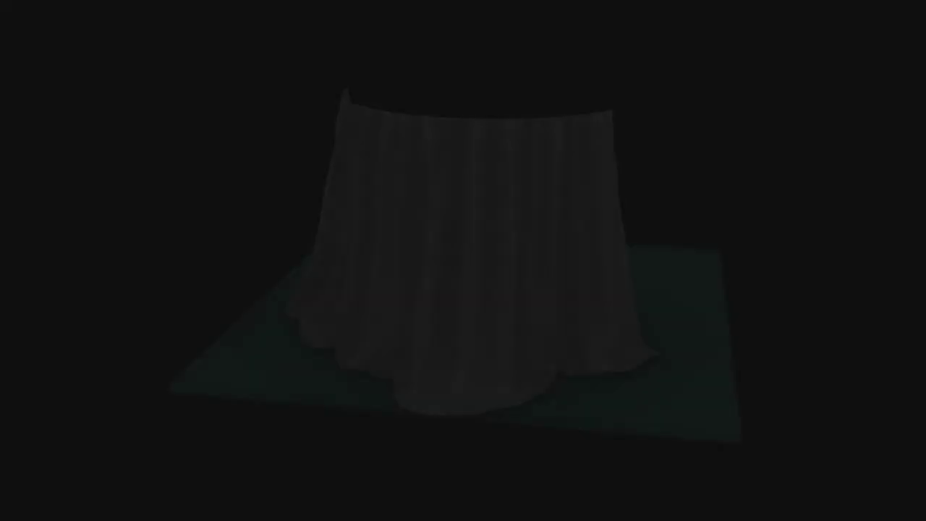